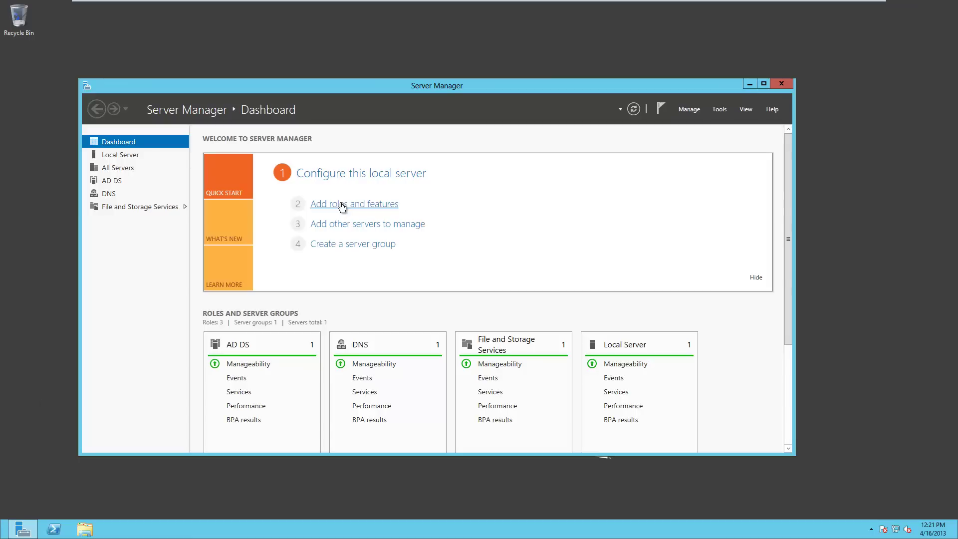
# - In the Add Roles and Features wizard, select Network Policy and Access Services with its management tools
pyautogui.click(343, 205)
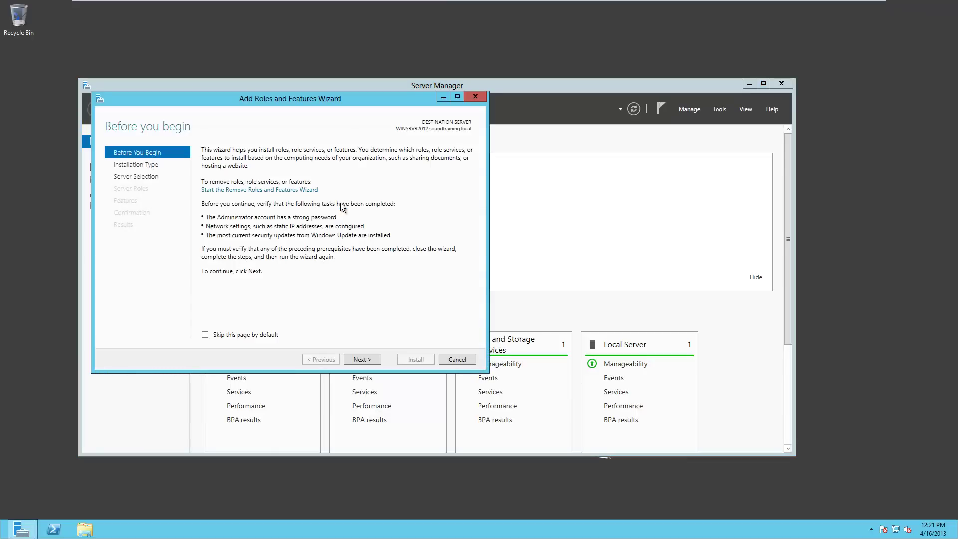
pyautogui.click(362, 360)
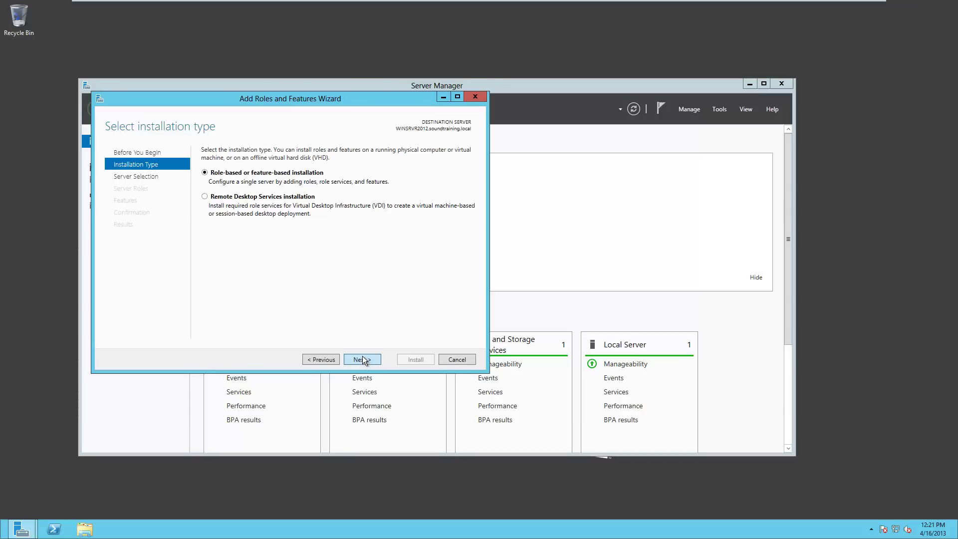
pyautogui.click(363, 357)
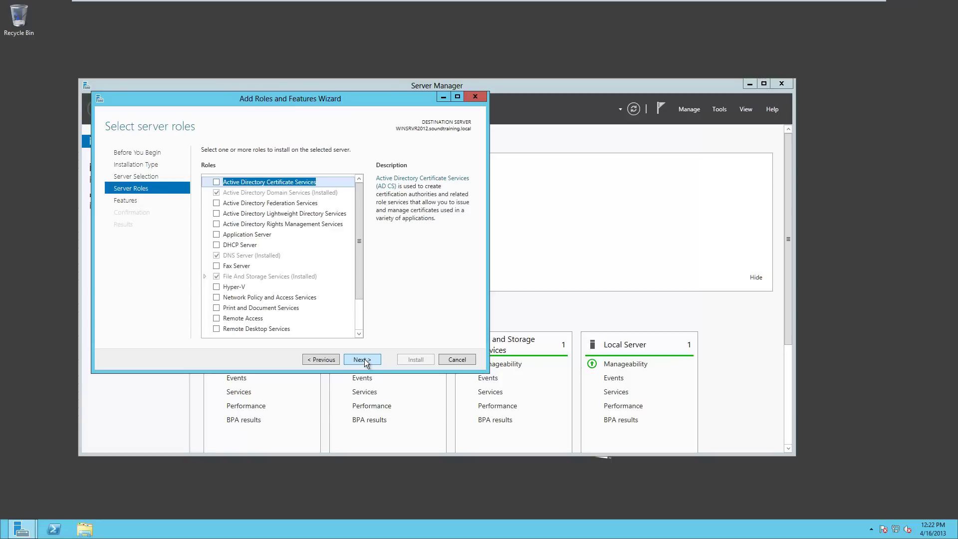
pyautogui.click(217, 298)
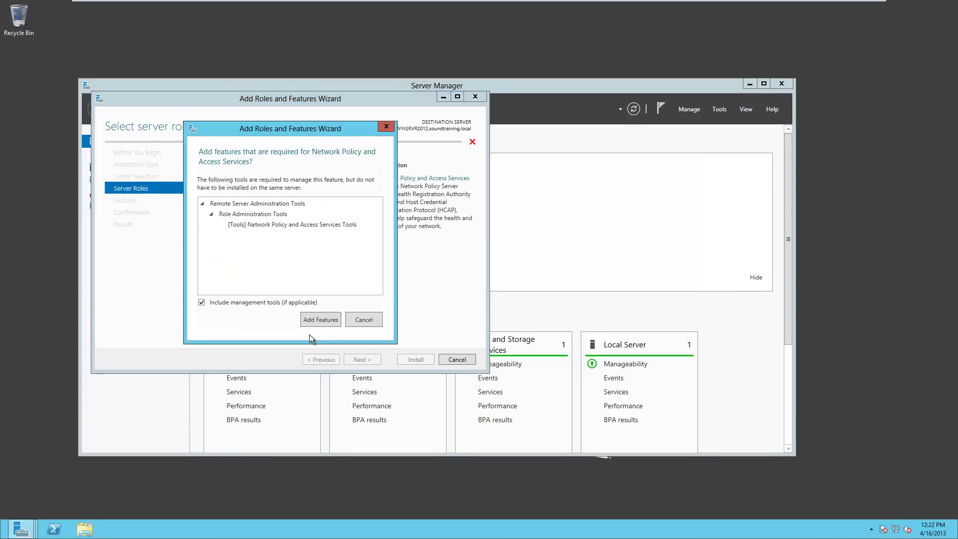
pyautogui.click(321, 320)
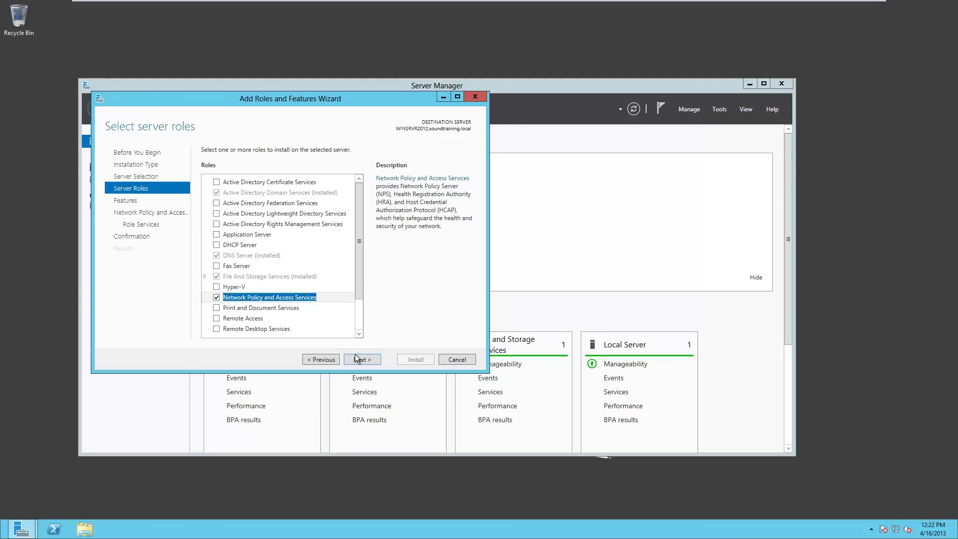
# - Skip extra features, keep Network Policy Server as the role service, and start the installation
pyautogui.click(361, 359)
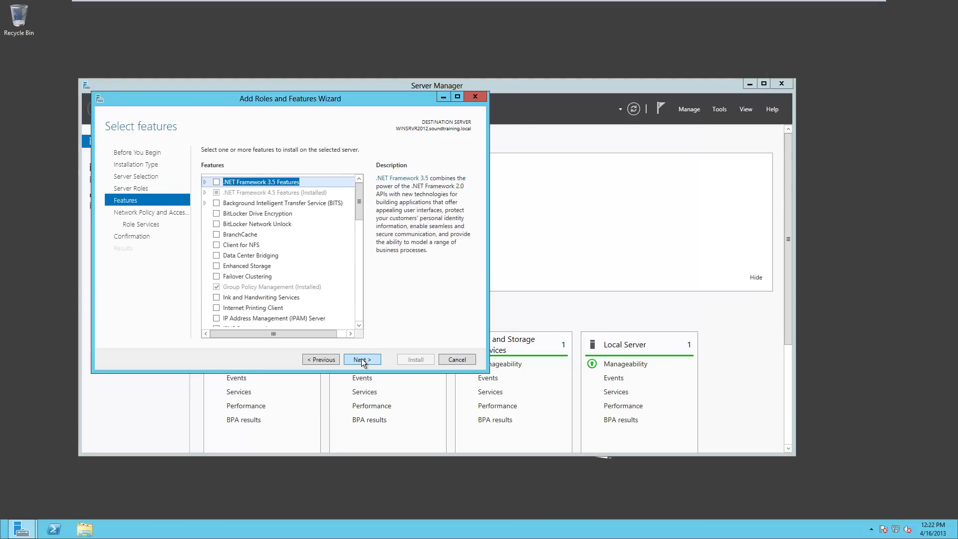
pyautogui.click(362, 359)
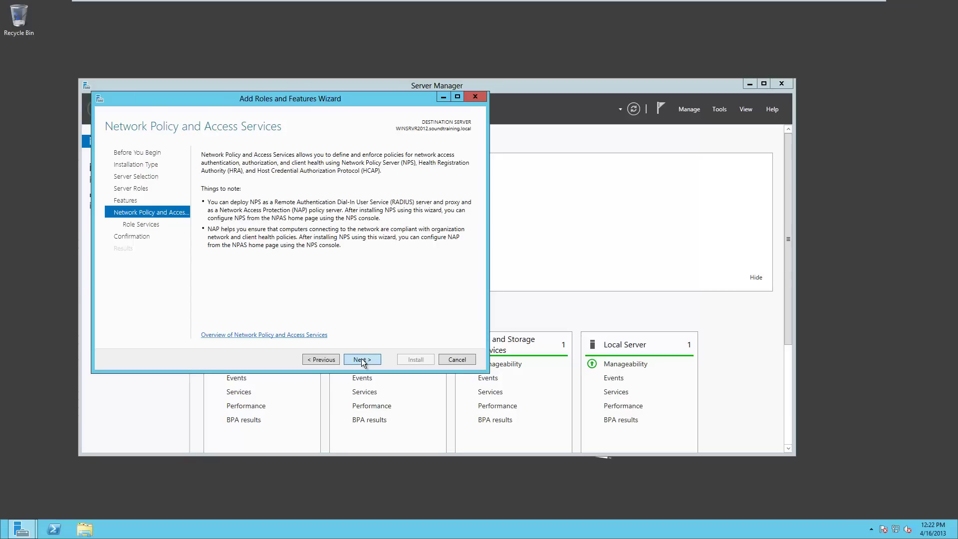
pyautogui.click(361, 359)
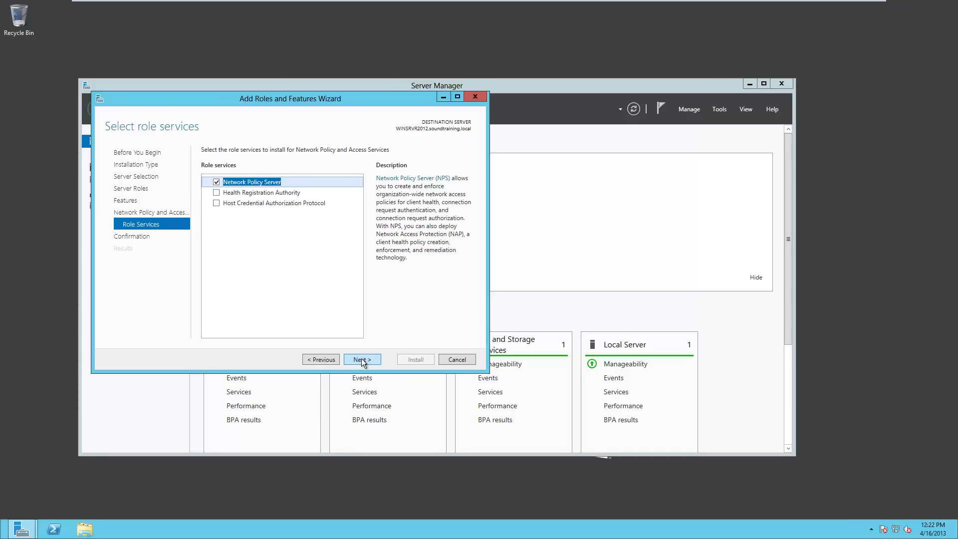
pyautogui.click(362, 359)
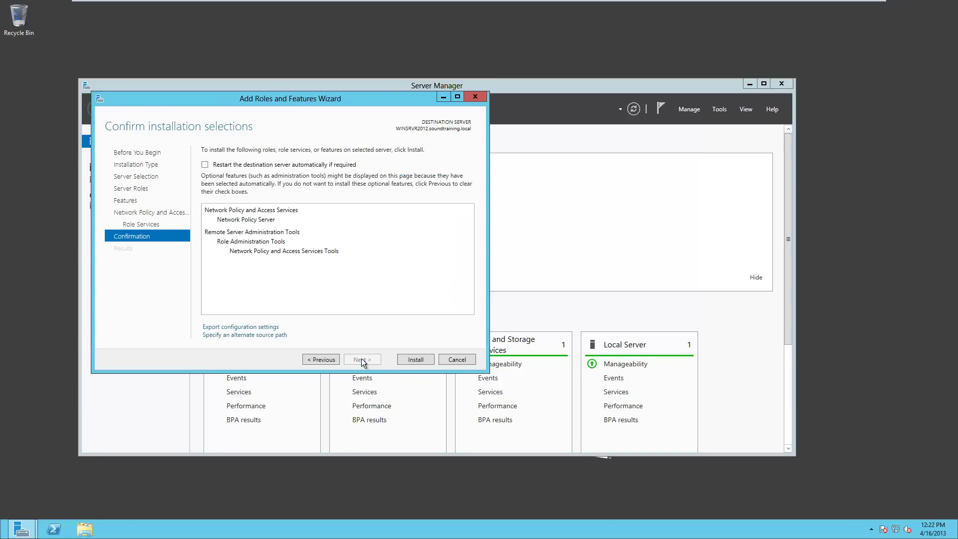
pyautogui.click(416, 359)
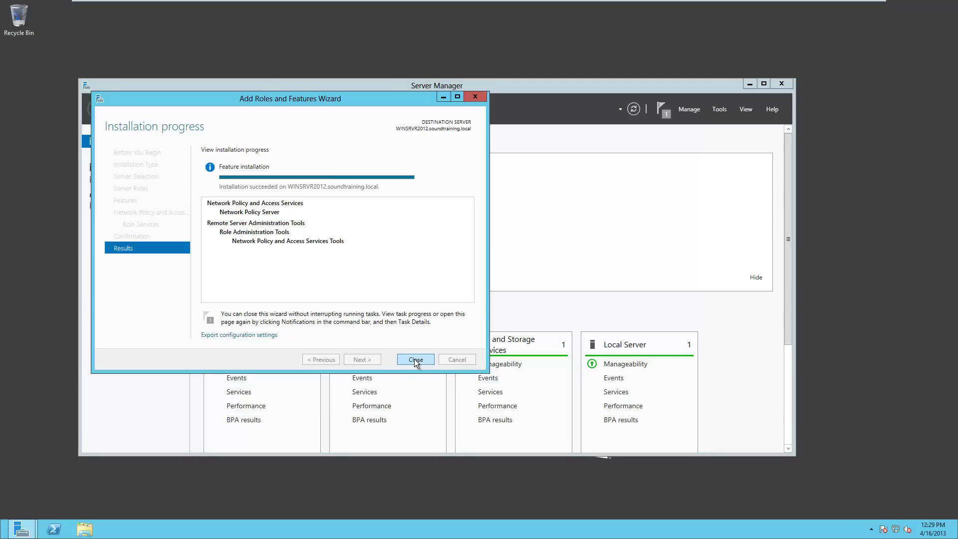
# - Close the completed installation wizard and go to the NAP page in Server Manager
pyautogui.click(414, 358)
pyautogui.click(106, 220)
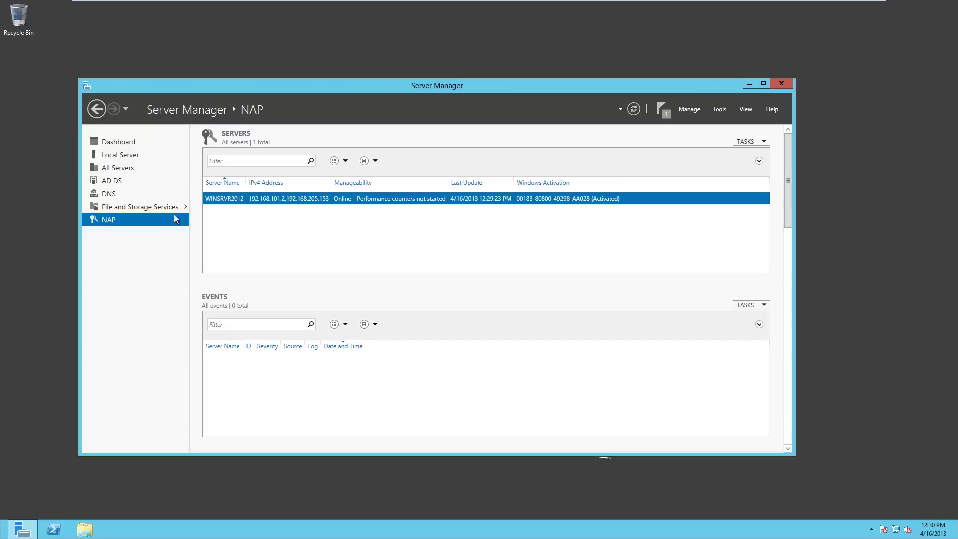
# - Launch the Network Policy Server console from the WINSRVR2012 server's context menu
pyautogui.rightClick(261, 200)
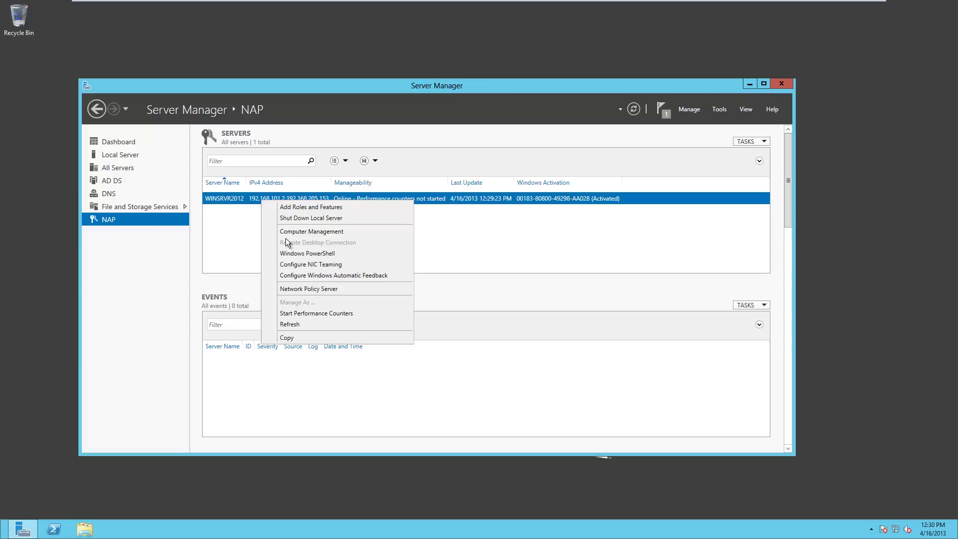
pyautogui.click(294, 288)
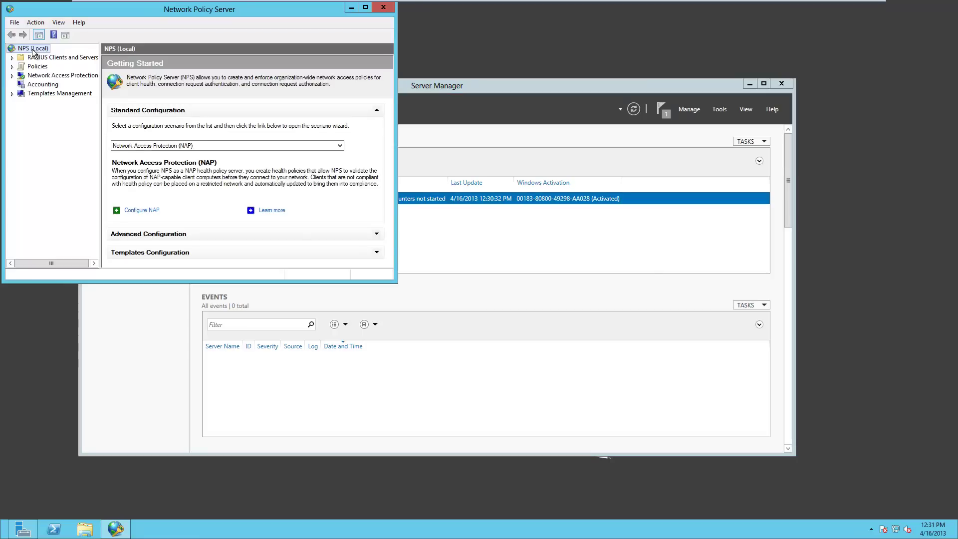
# - Register NPS (Local) in Active Directory to read dial-in properties from soundtraining.local
pyautogui.rightClick(32, 49)
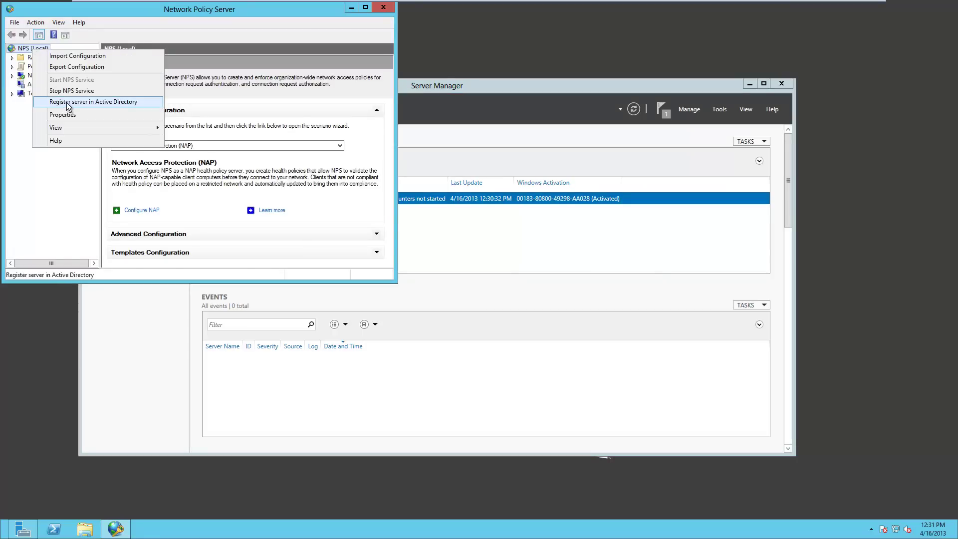
pyautogui.click(67, 103)
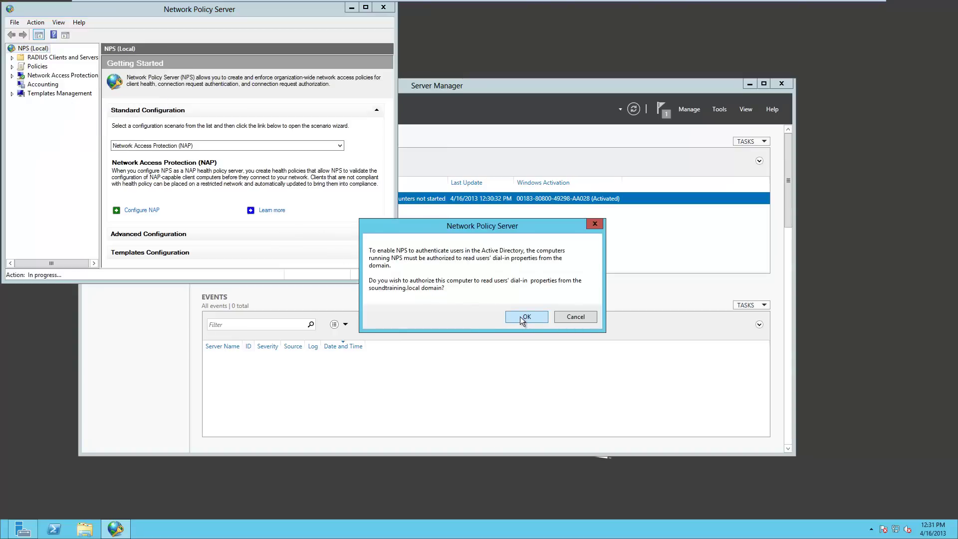
pyautogui.click(520, 317)
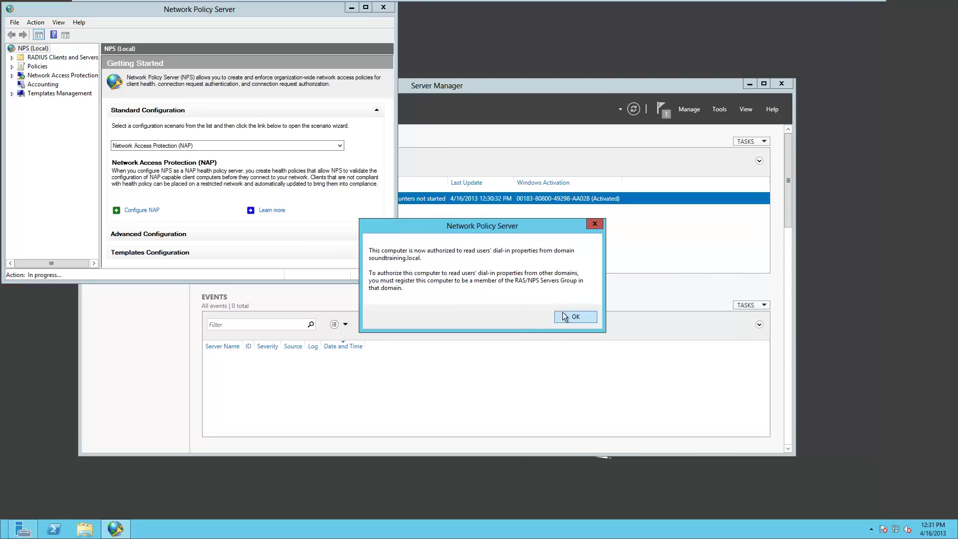
pyautogui.click(574, 318)
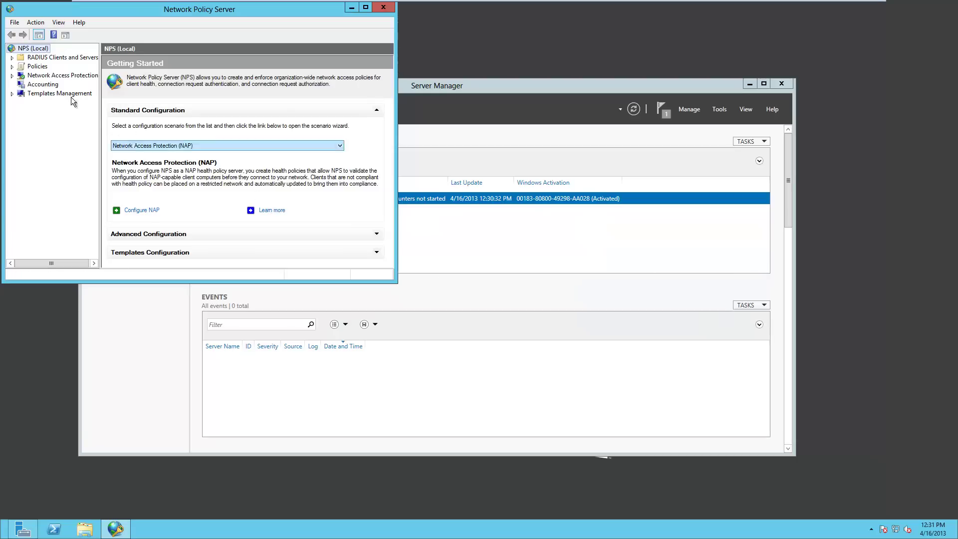
# - Create RADIUS client asa01 at 192.168.101.1, entering the shared secret twice, and save it
pyautogui.click(13, 58)
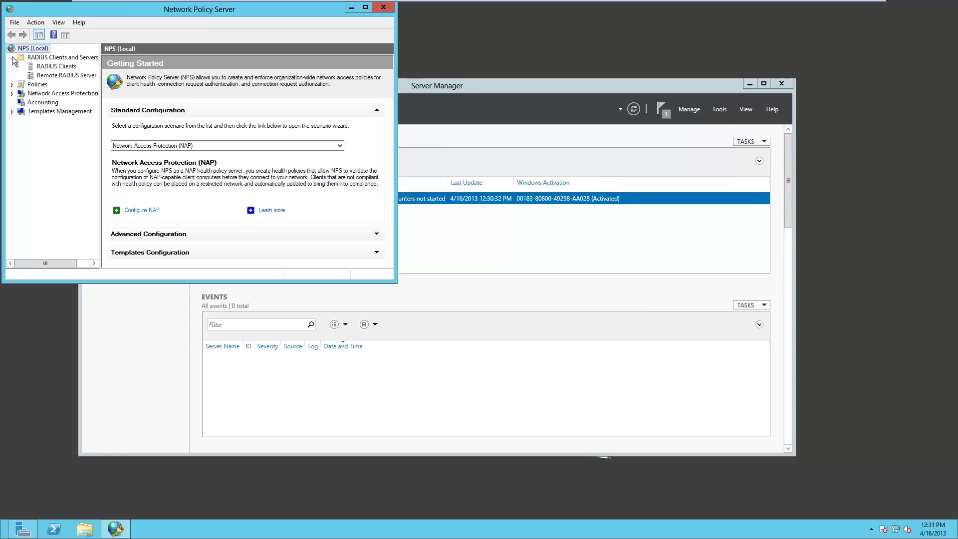
pyautogui.rightClick(63, 68)
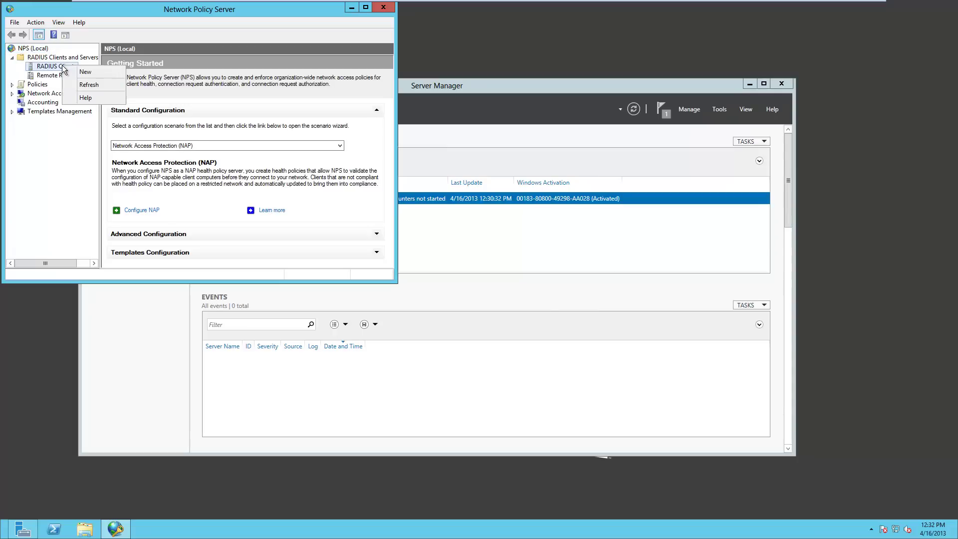
pyautogui.click(83, 73)
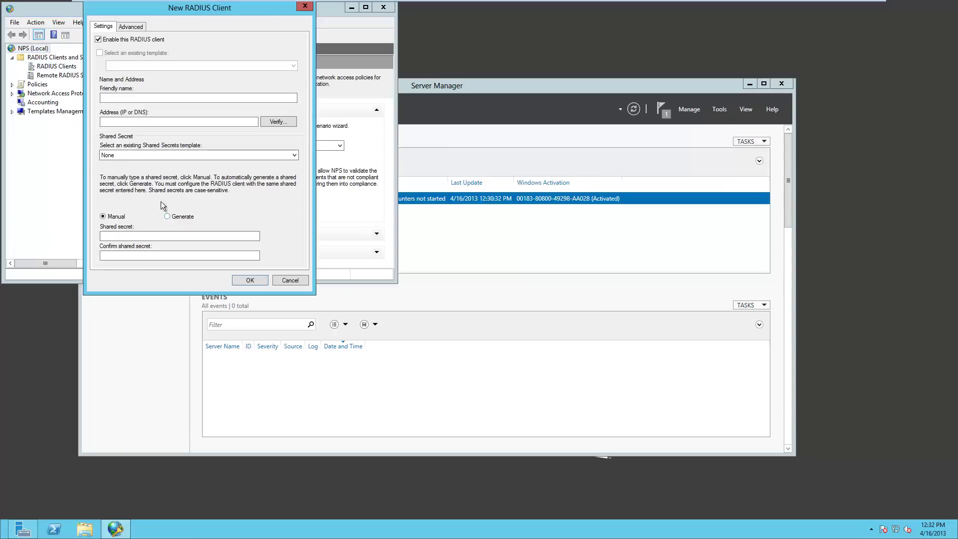
pyautogui.click(136, 96)
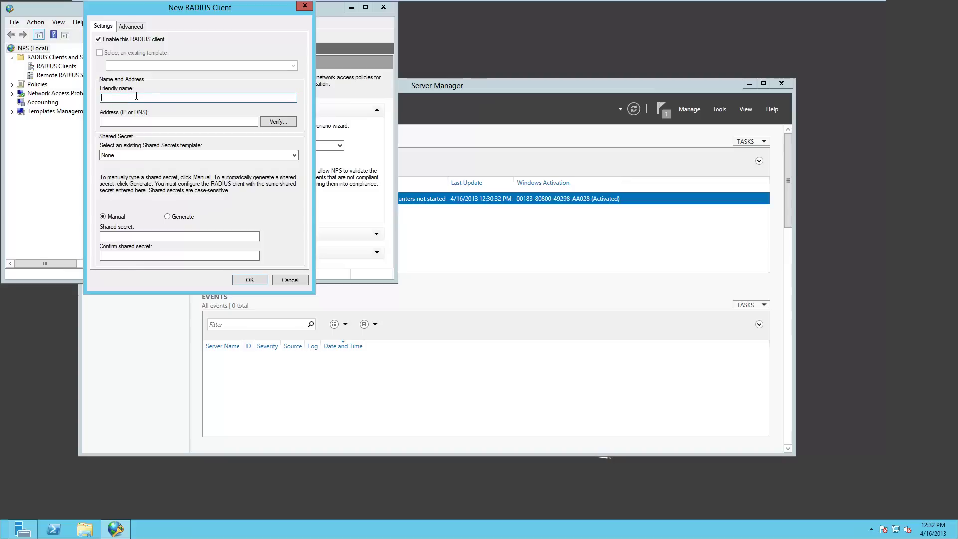
pyautogui.write('asa01')
pyautogui.press('Tab')
pyautogui.write('192.16')
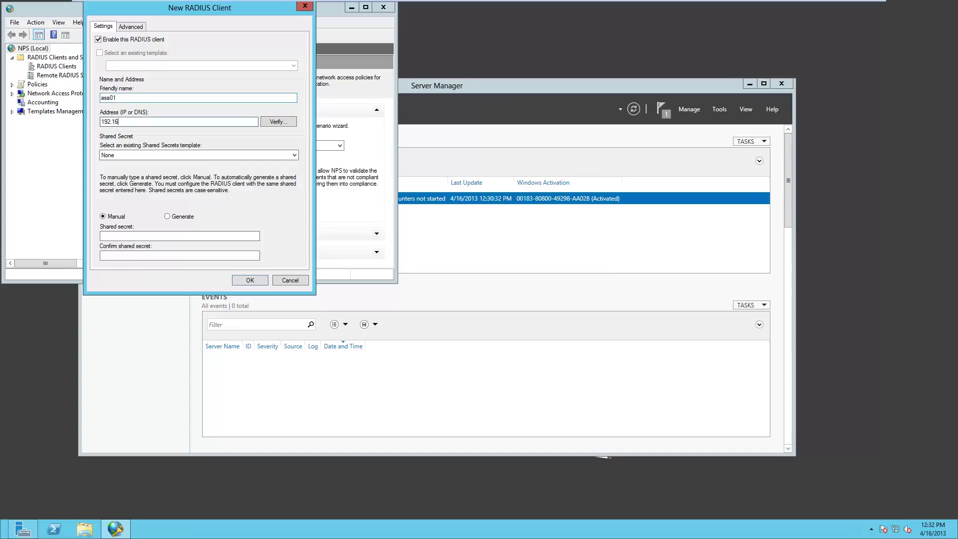
pyautogui.write('8.101.1')
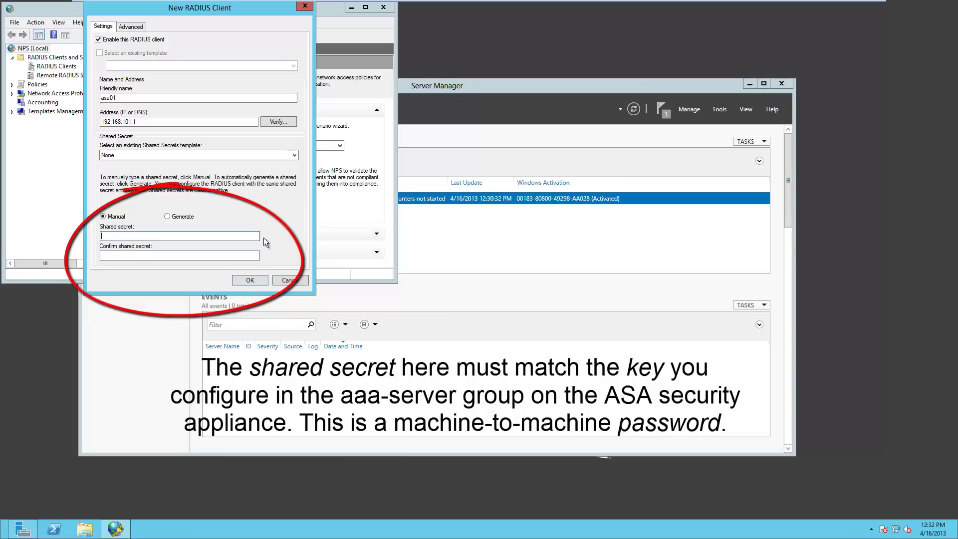
pyautogui.write('cisco123')
pyautogui.press('Tab')
pyautogui.write('cisco123')
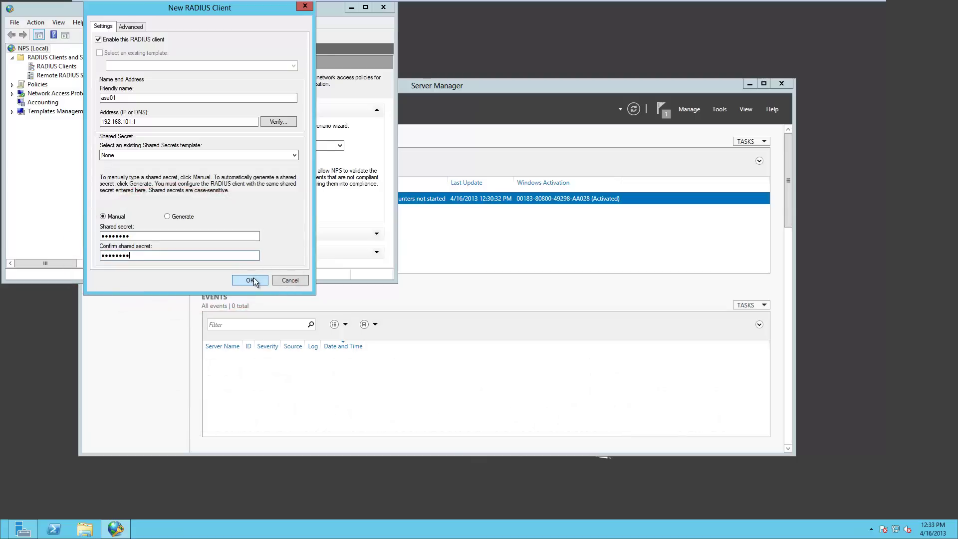
pyautogui.click(254, 280)
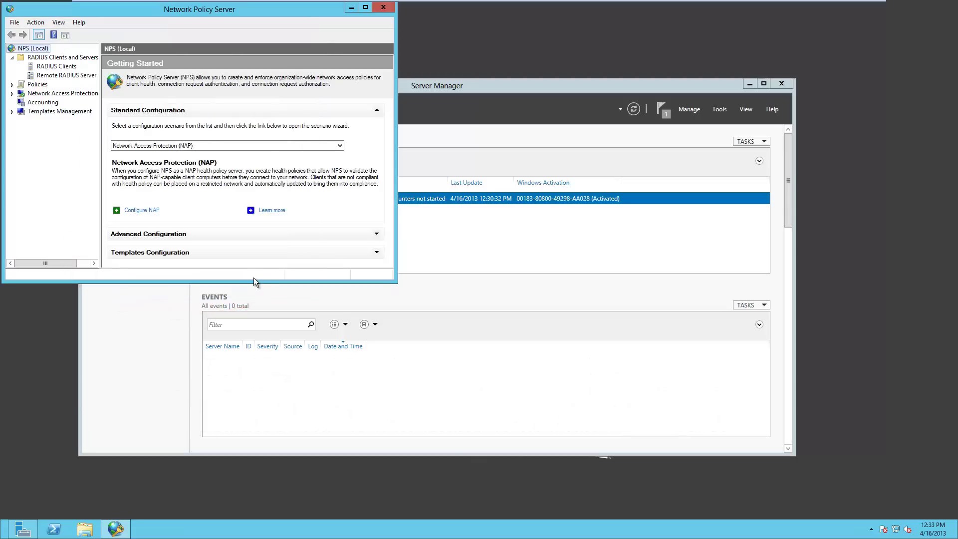
# - Start a new connection request policy named 'ASA VPN'
pyautogui.click(12, 85)
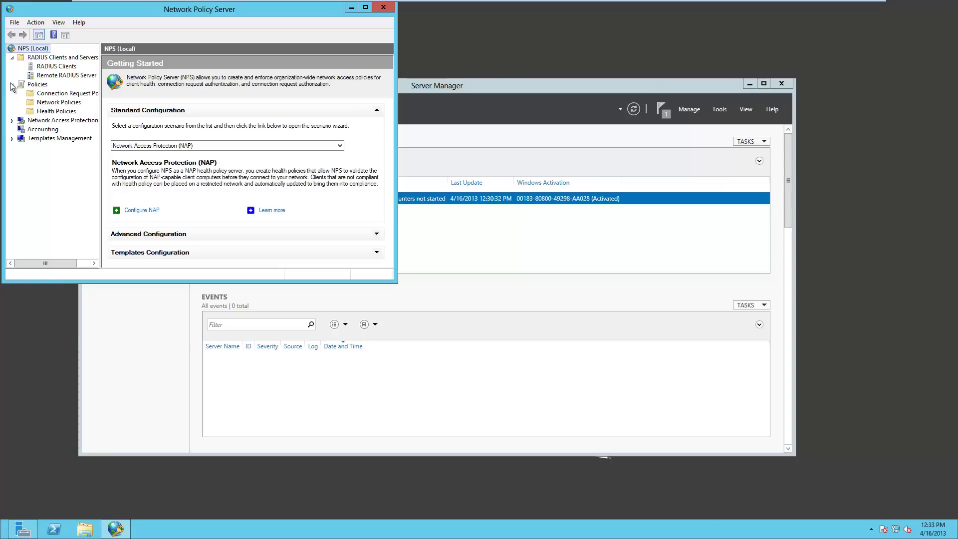
pyautogui.rightClick(52, 96)
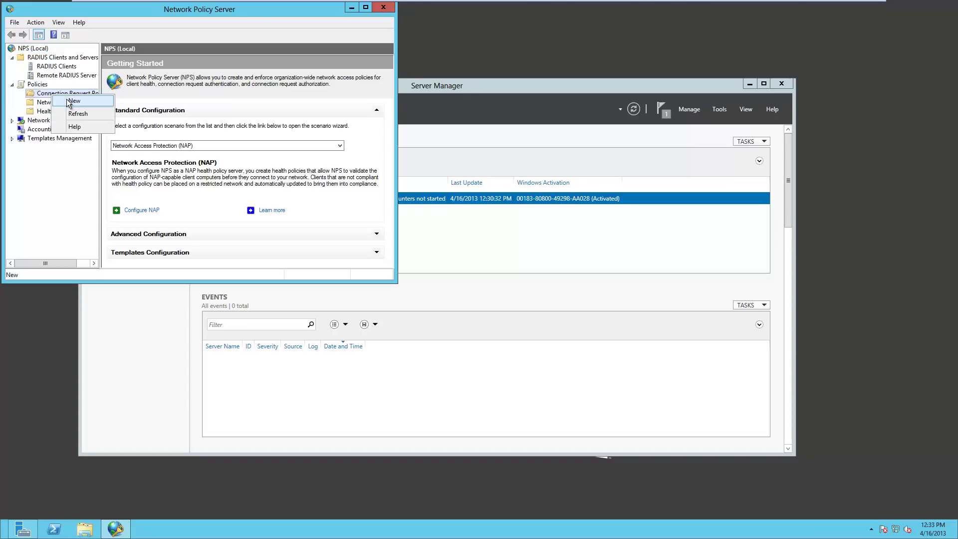
pyautogui.click(75, 101)
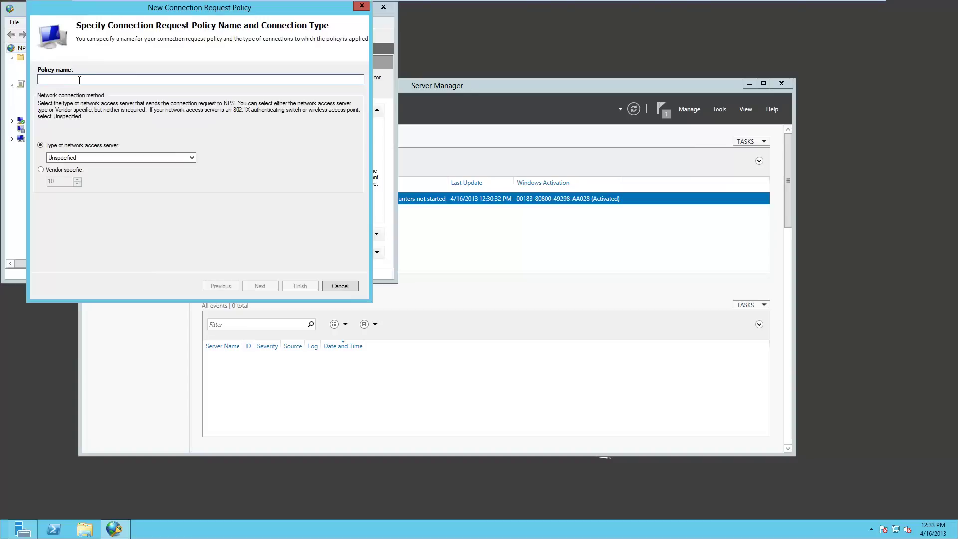
pyautogui.write('ASA')
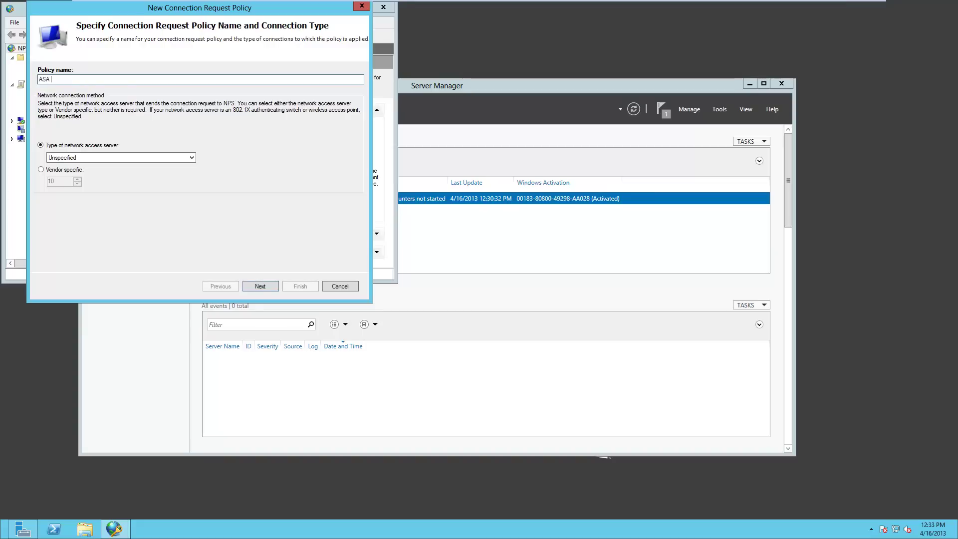
pyautogui.write(' VPN')
pyautogui.click(256, 286)
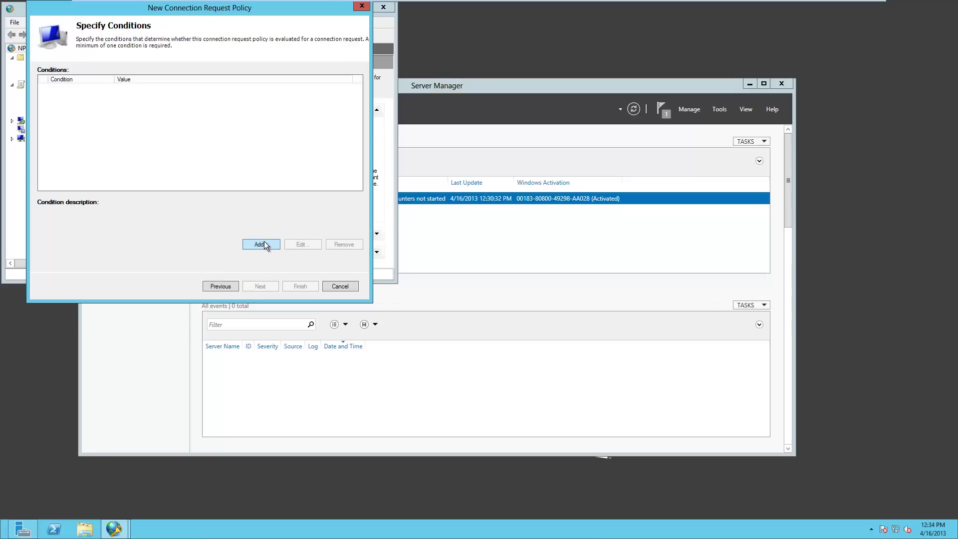
# - Add a Client Friendly Name condition matching asa01 to the policy
pyautogui.click(265, 243)
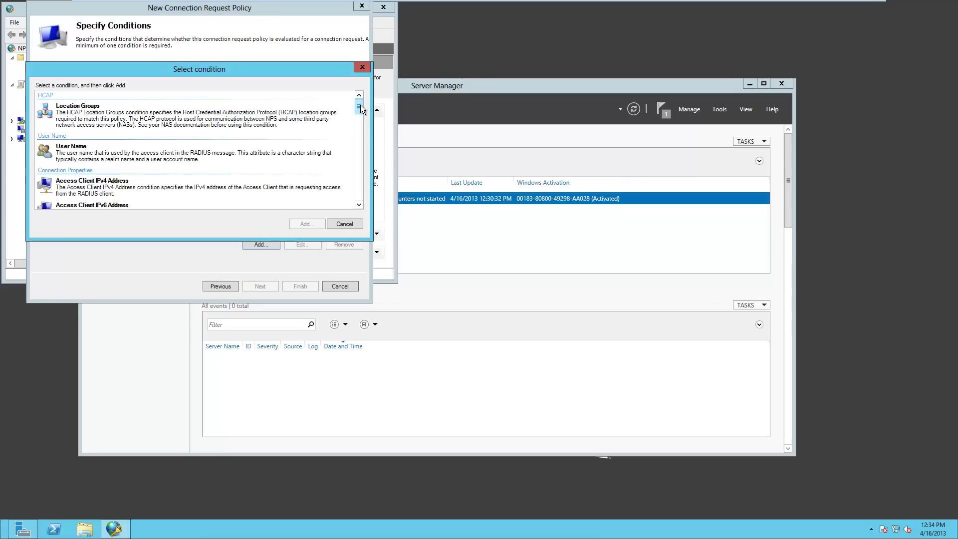
pyautogui.moveTo(360, 107); pyautogui.dragTo(368, 150)
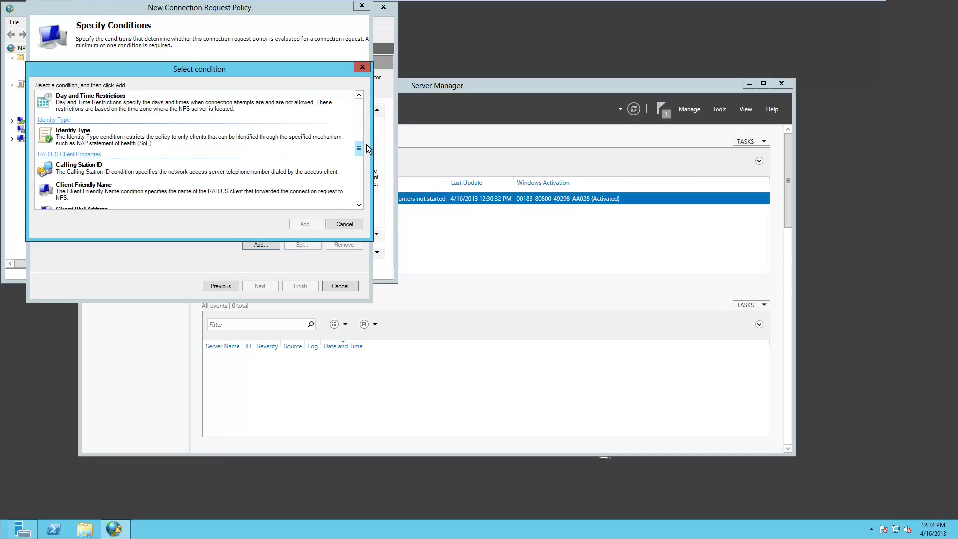
pyautogui.click(104, 195)
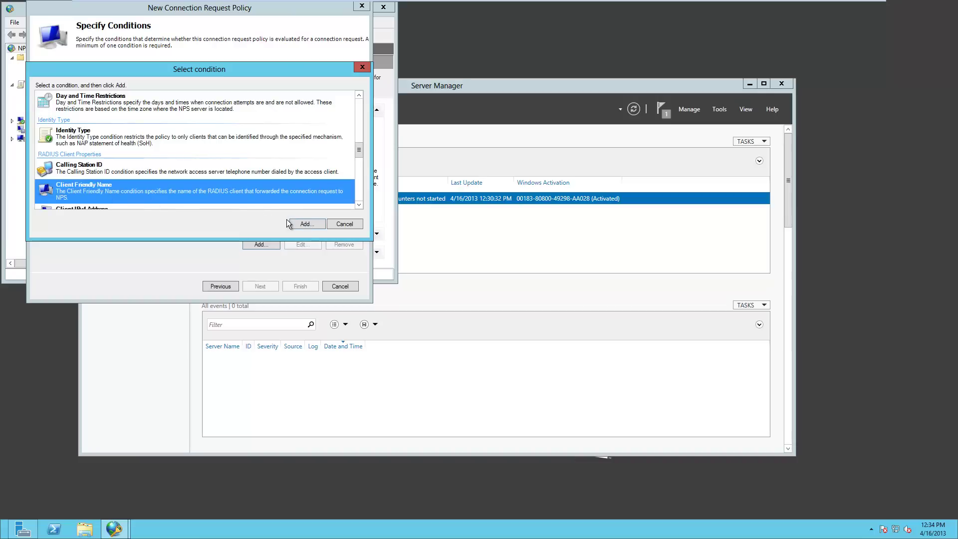
pyautogui.click(306, 224)
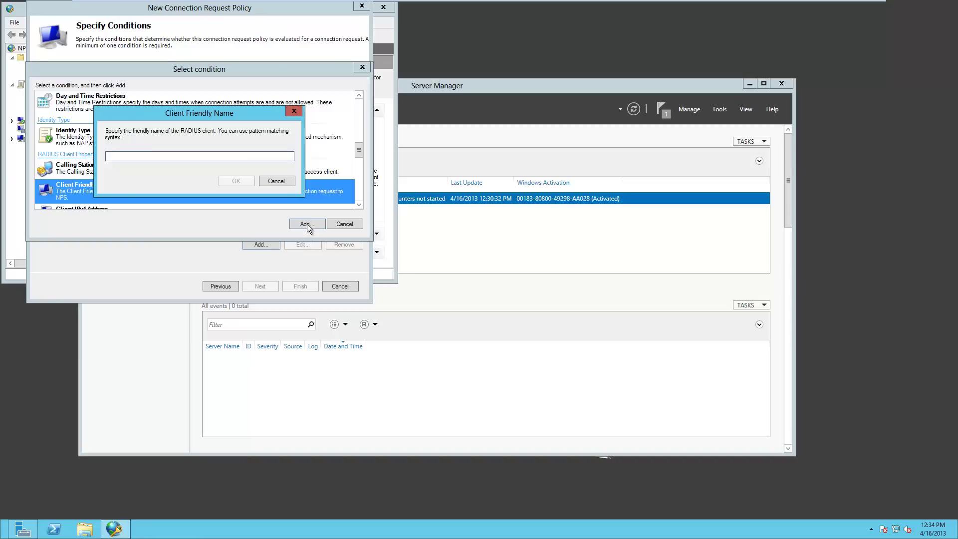
pyautogui.write('asa')
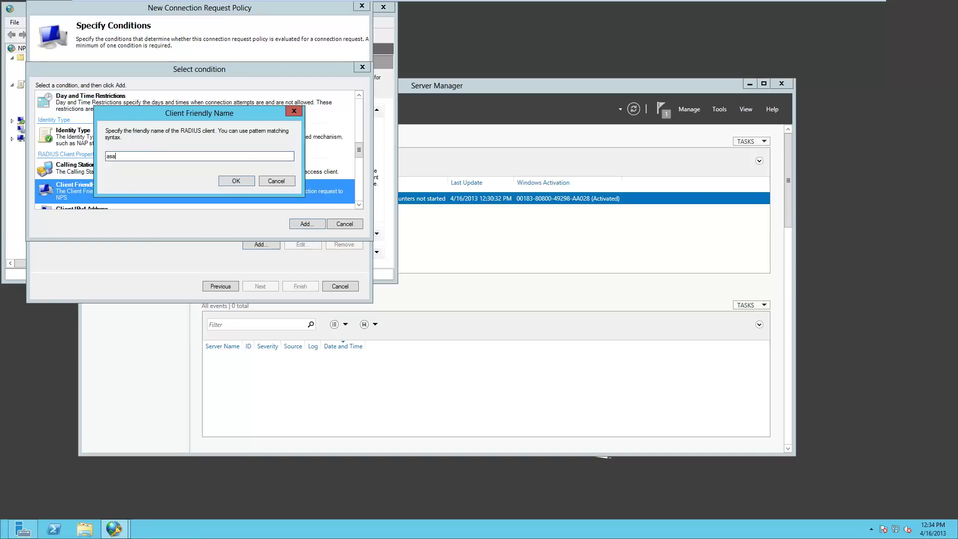
pyautogui.write('01')
pyautogui.click(237, 181)
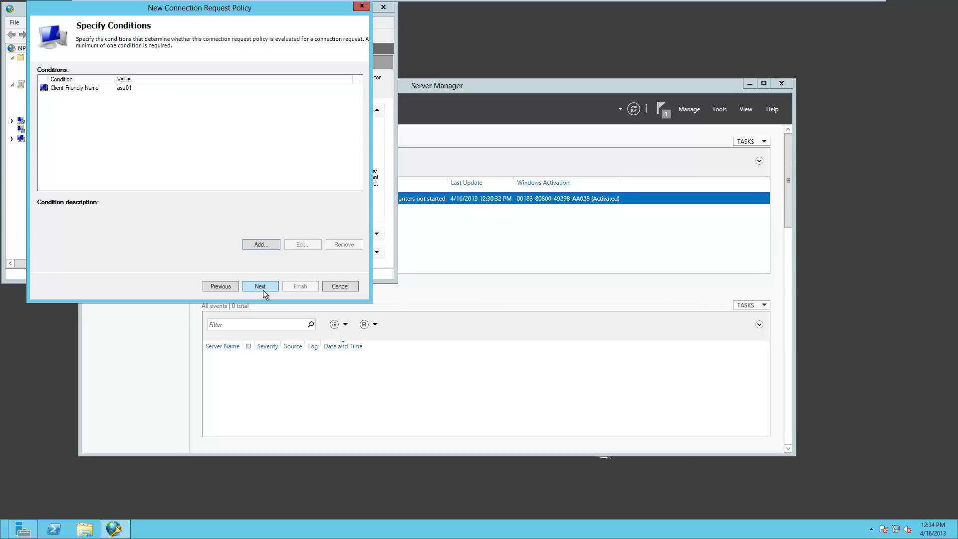
# - Keep the defaults, authenticating requests on the local computer, and finish the ASA VPN connection request policy
pyautogui.click(262, 289)
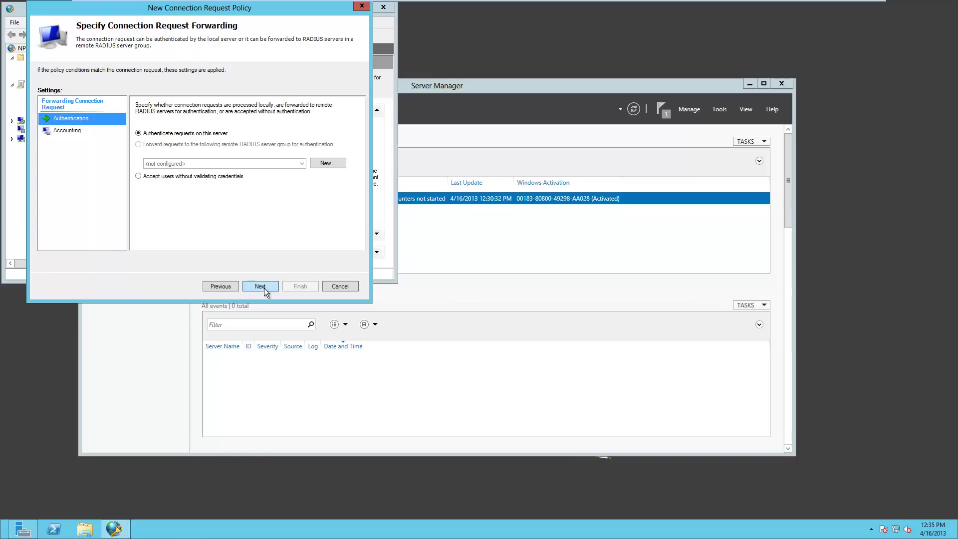
pyautogui.click(264, 289)
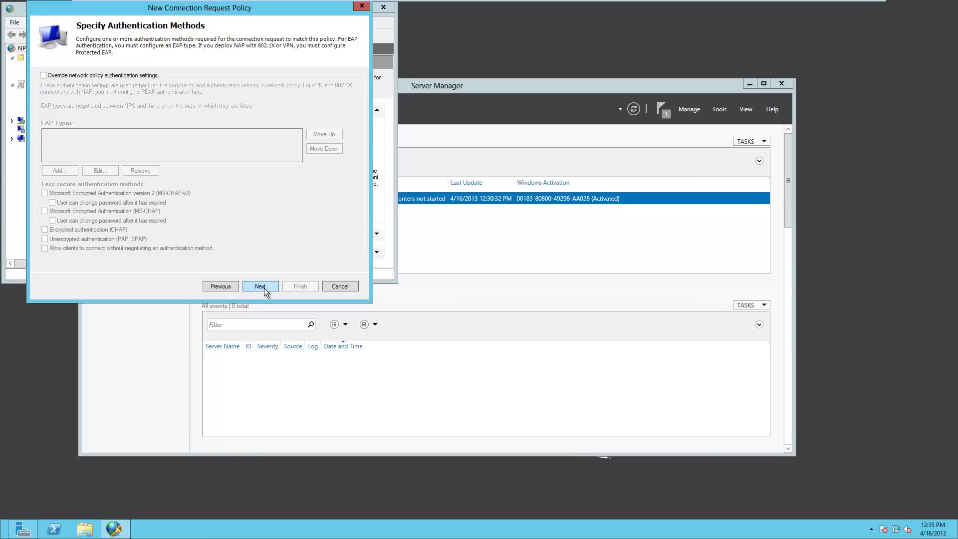
pyautogui.click(265, 289)
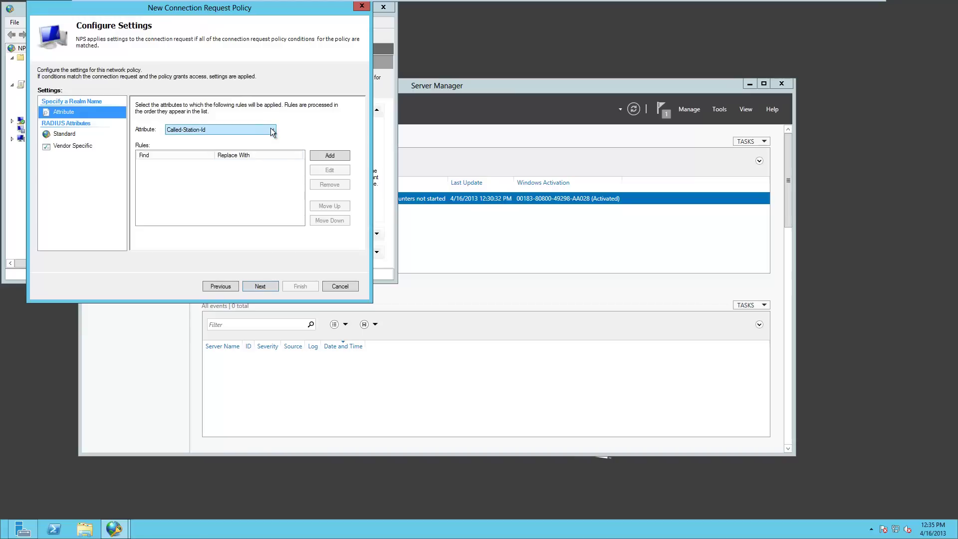
pyautogui.click(260, 288)
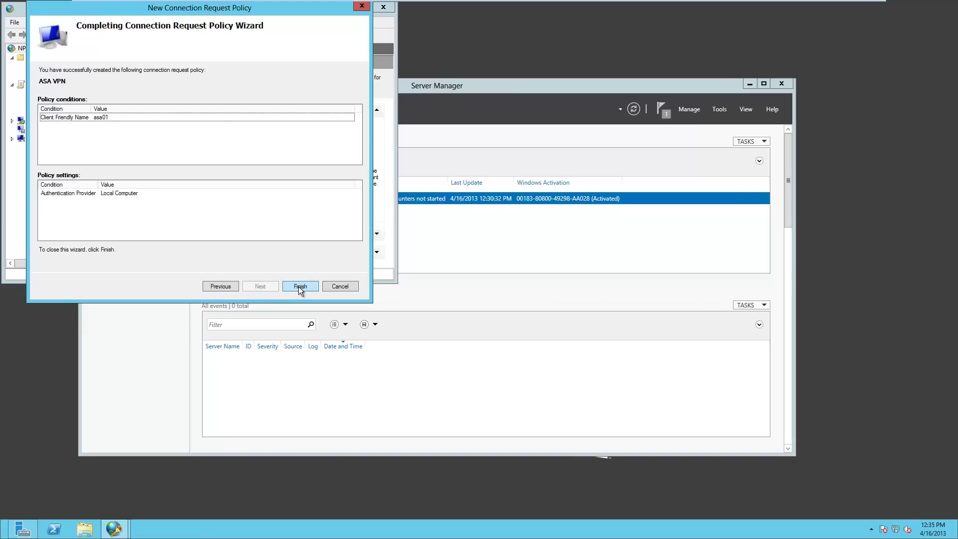
pyautogui.click(299, 287)
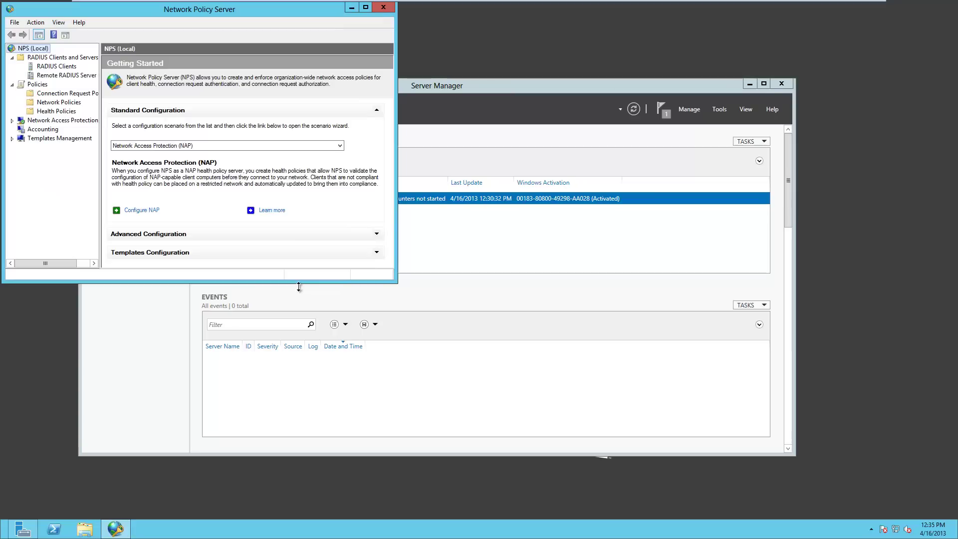
# - Create a new network policy named 'ASA VPN' and advance to its conditions page
pyautogui.rightClick(52, 102)
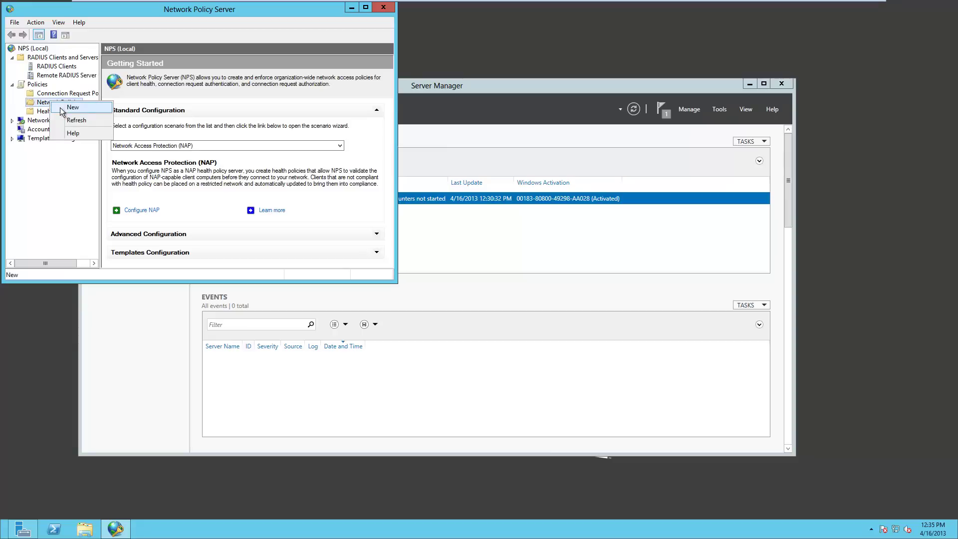
pyautogui.click(61, 108)
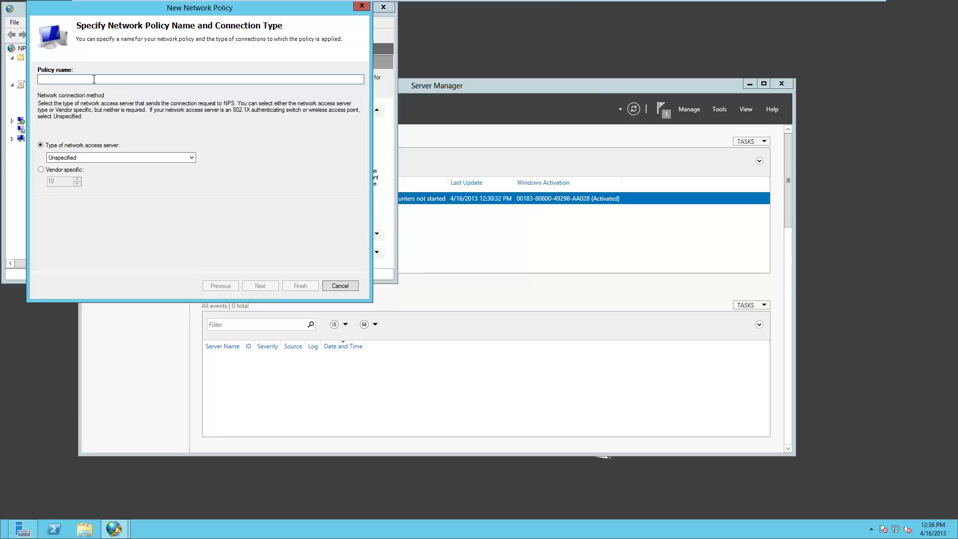
pyautogui.write('ASA VPN')
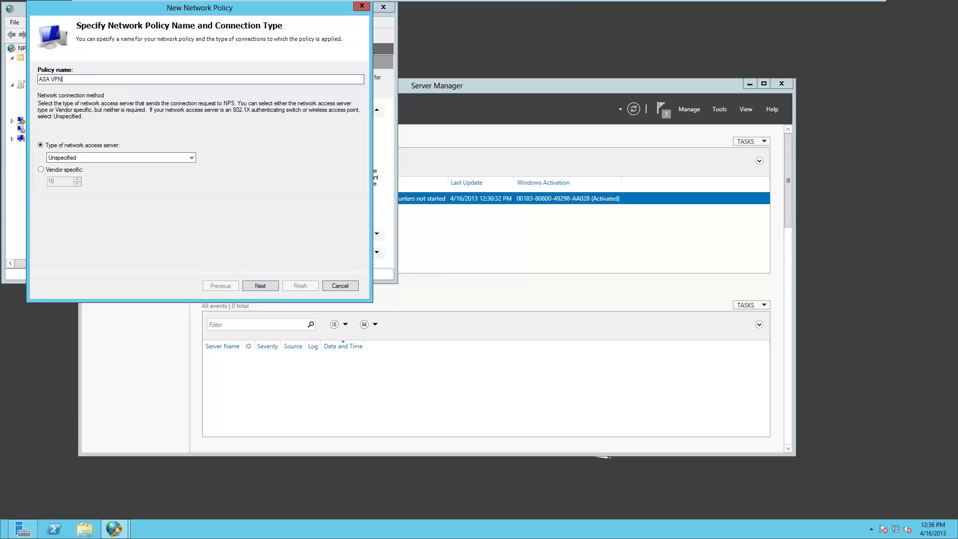
pyautogui.click(262, 286)
# - Add a User Groups condition requiring membership in SOUNDTRAINING\Domain Users
pyautogui.click(265, 246)
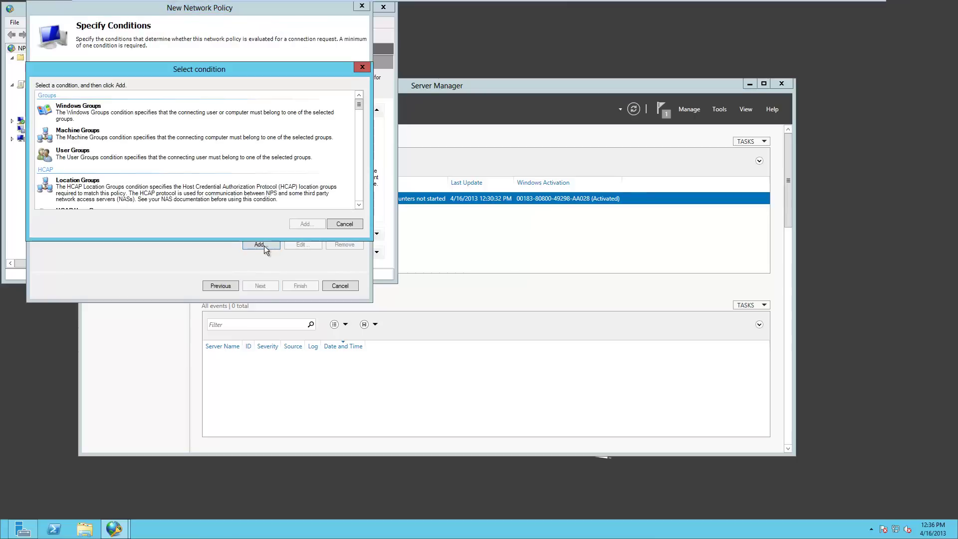
pyautogui.click(120, 155)
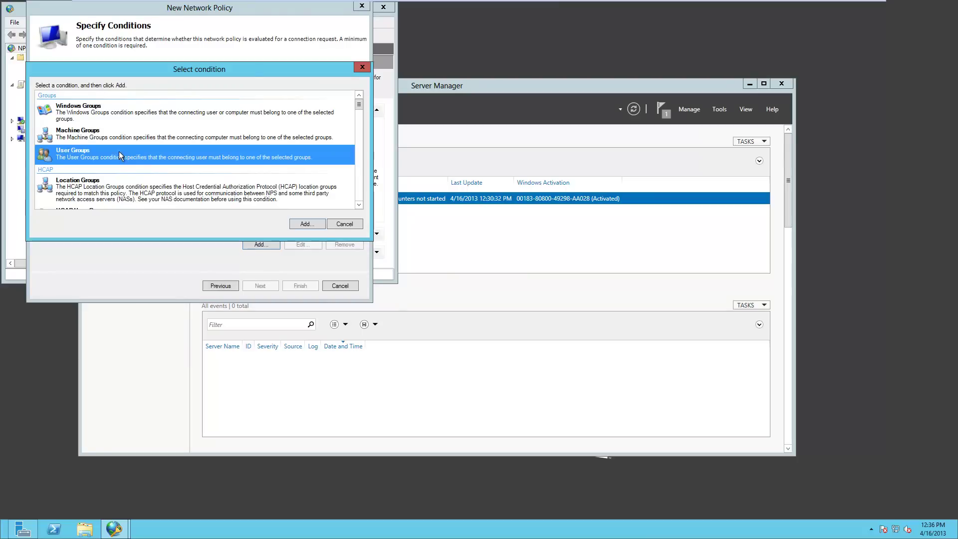
pyautogui.click(304, 225)
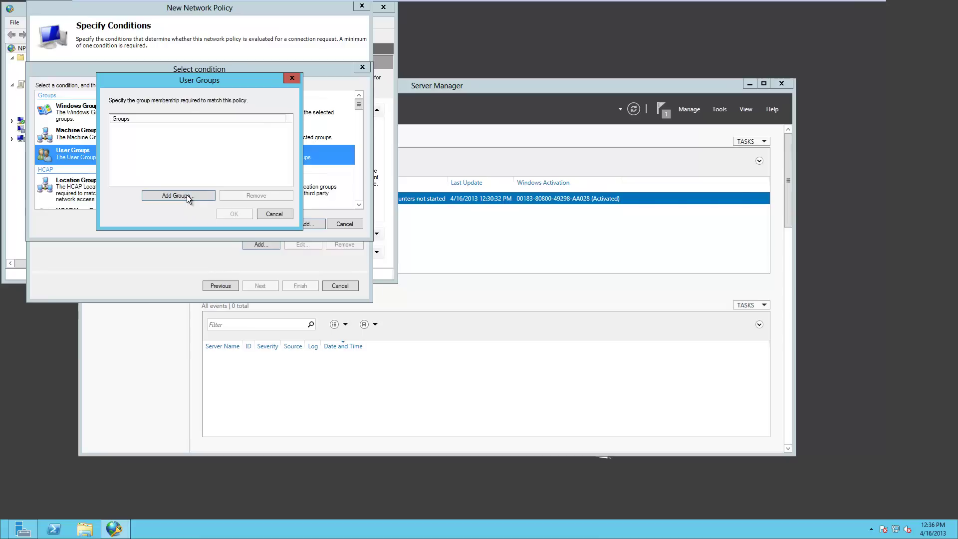
pyautogui.write('domain users')
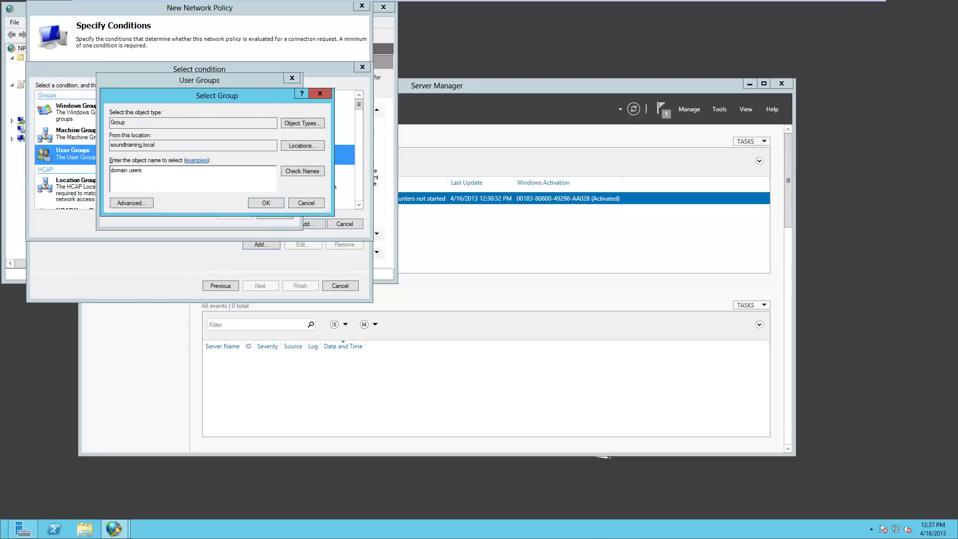
pyautogui.click(309, 171)
pyautogui.click(266, 204)
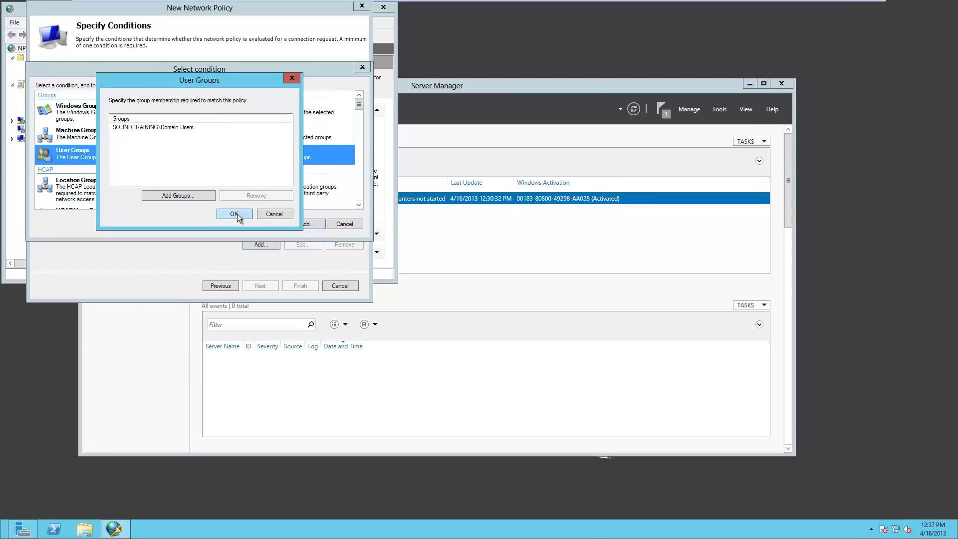
pyautogui.click(237, 213)
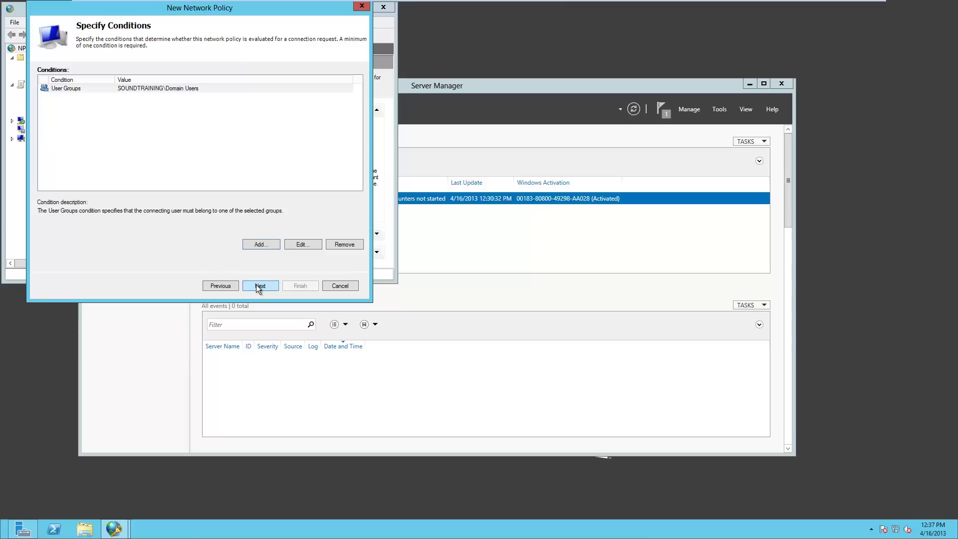
# - Keep Access granted and enable Unencrypted authentication (PAP, SPAP) alongside MS-CHAP
pyautogui.click(259, 286)
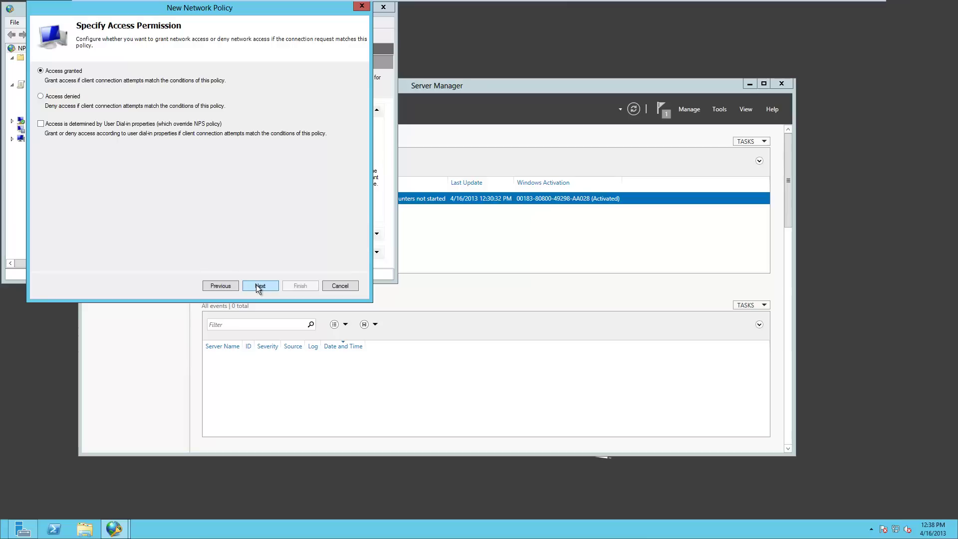
pyautogui.click(259, 287)
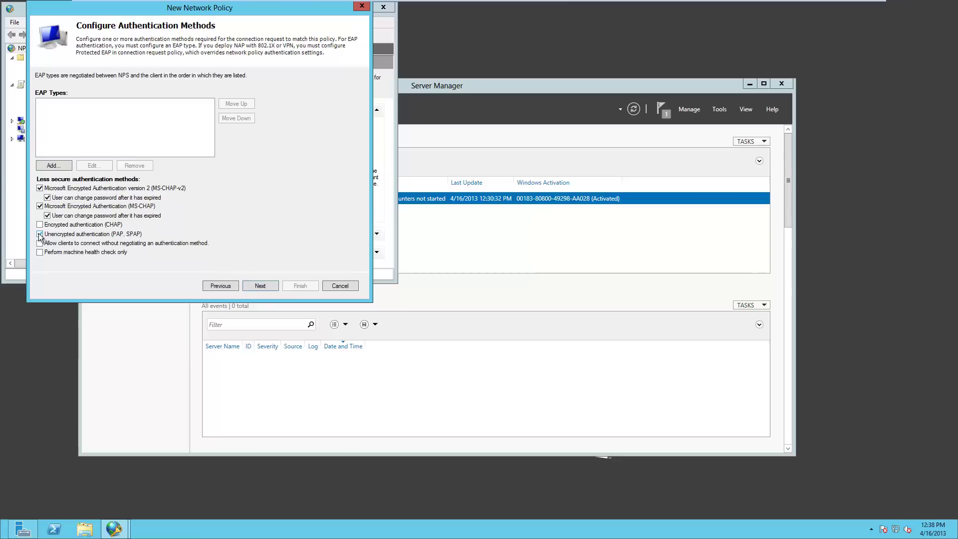
pyautogui.click(40, 234)
pyautogui.click(251, 286)
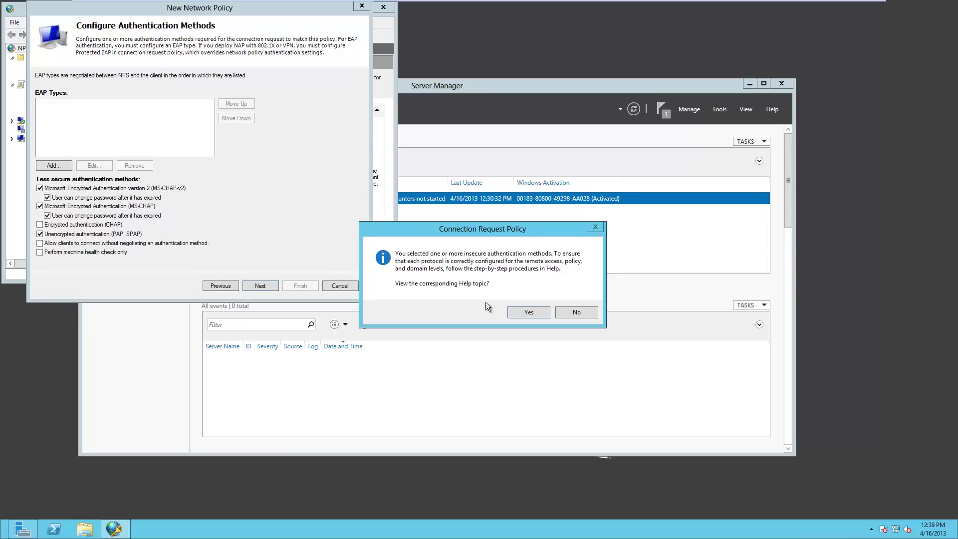
# - Decline the help topic and finish the ASA VPN network policy with default settings
pyautogui.click(576, 313)
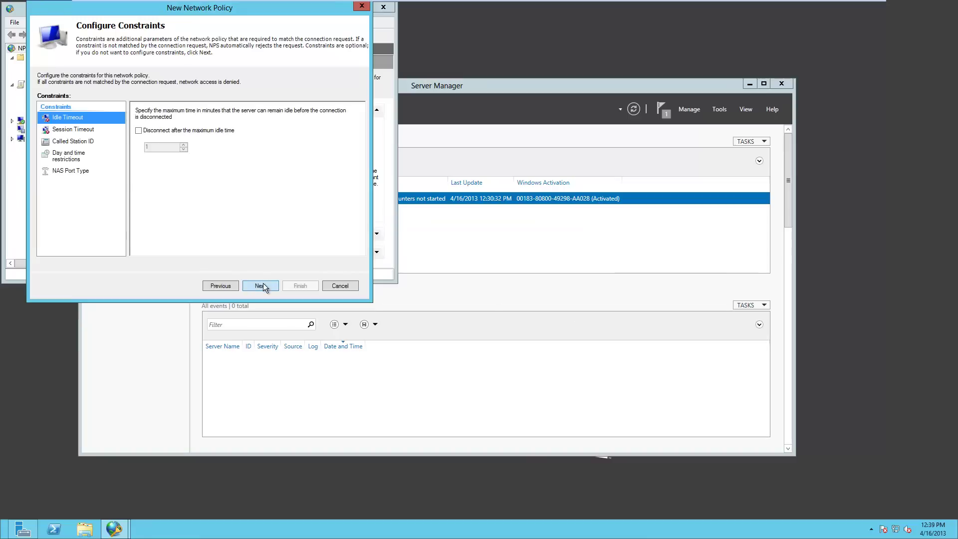
pyautogui.click(262, 286)
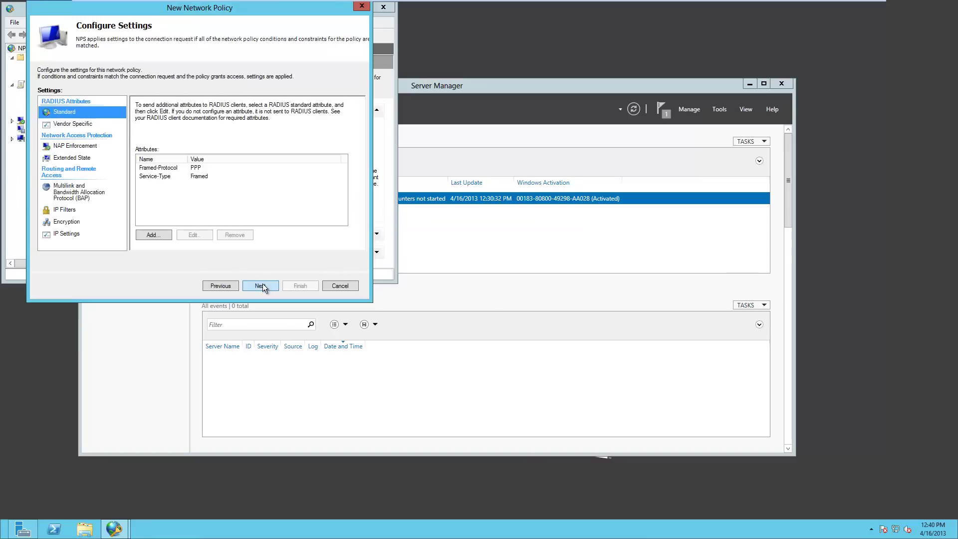
pyautogui.click(262, 286)
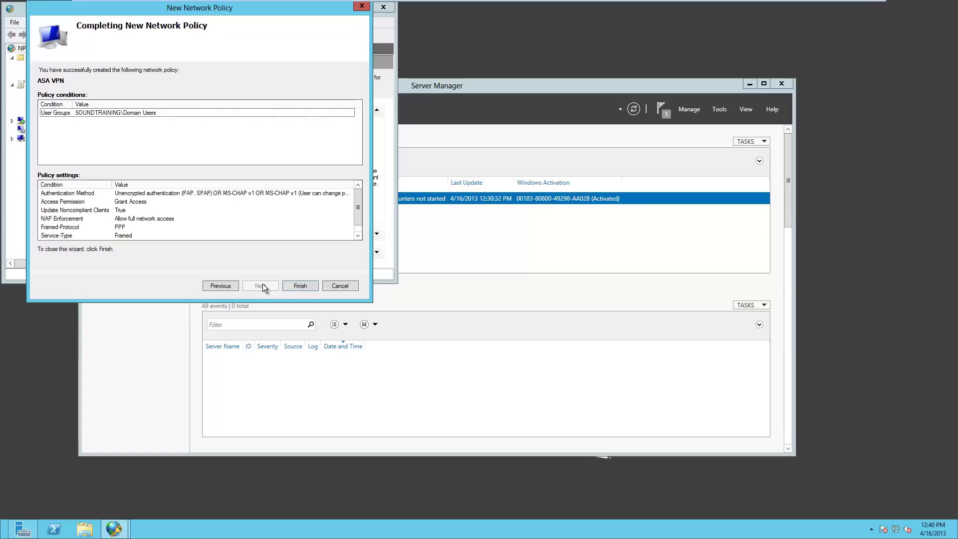
pyautogui.click(306, 286)
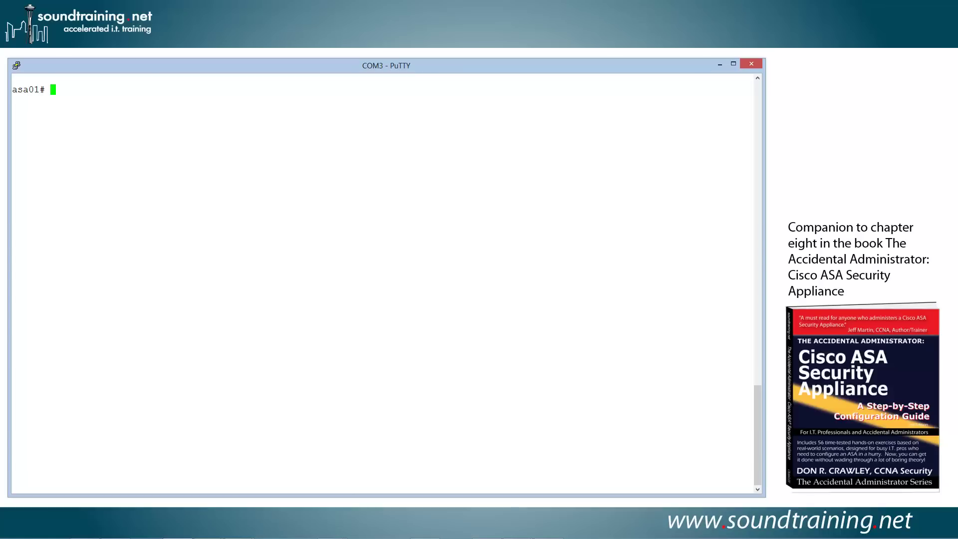
# - Display the ASA's running aaa-server config with show run aaa-server, showing RADIUSSERVERS at host 192.168.101.2
pyautogui.write('show run aaa-server')
pyautogui.press('Return')
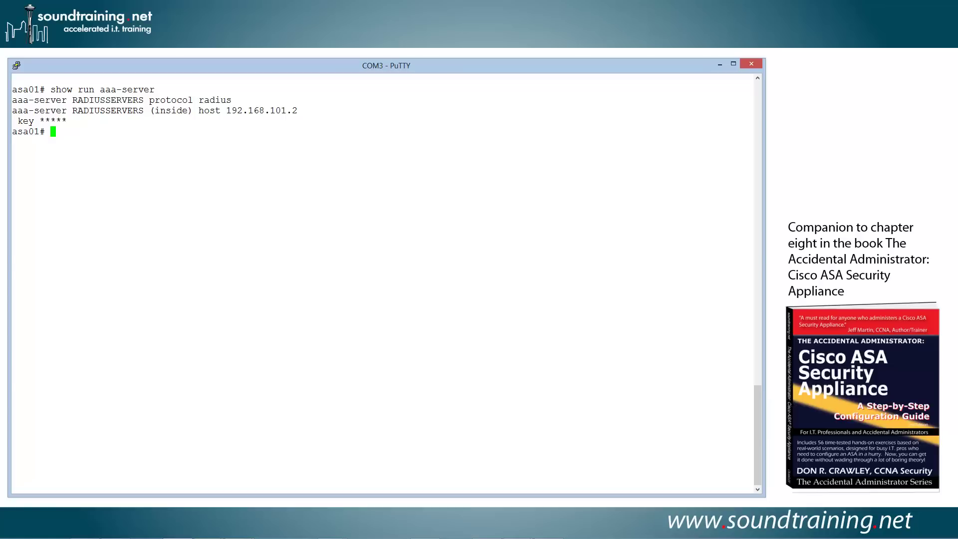
# - Run a test aaa-server authentication against RADIUSSERVERS host 192.168.101.2 using the test user's username and password
pyautogui.write('test aaa-server authne')
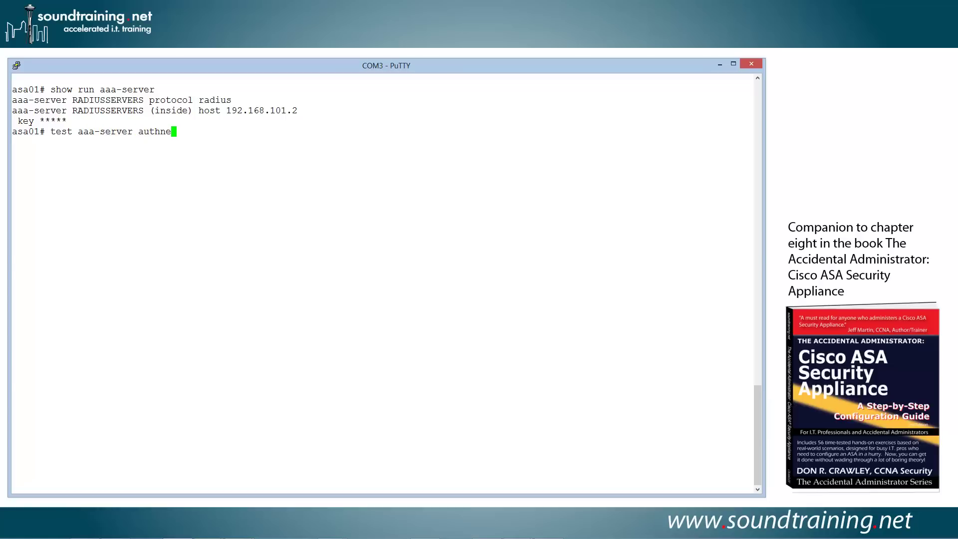
pyautogui.press('BackSpace')
pyautogui.press('BackSpace')
pyautogui.write('entication ')
pyautogui.write('S')
pyautogui.press('BackSpace')
pyautogui.write('RADIUSSERVERS')
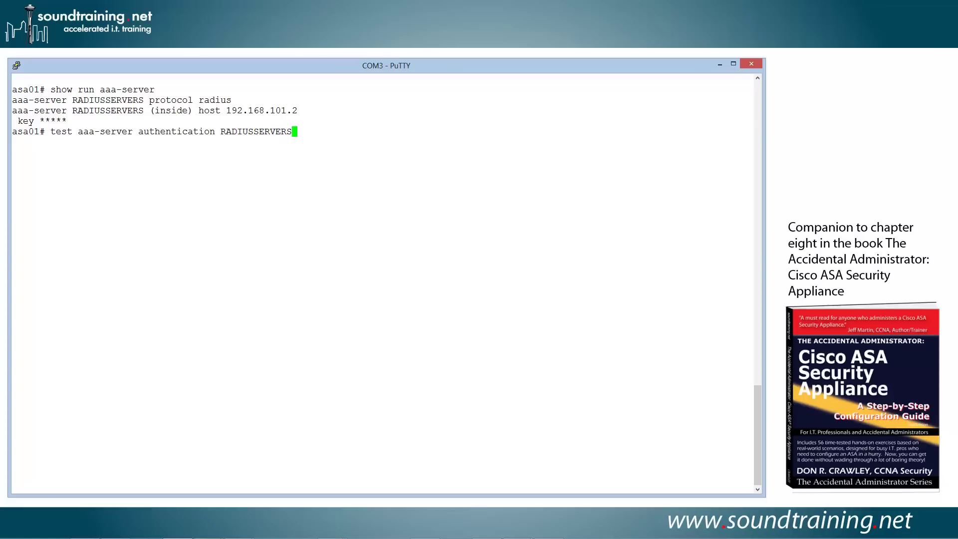
pyautogui.write(' host 192.168.101.2 username us')
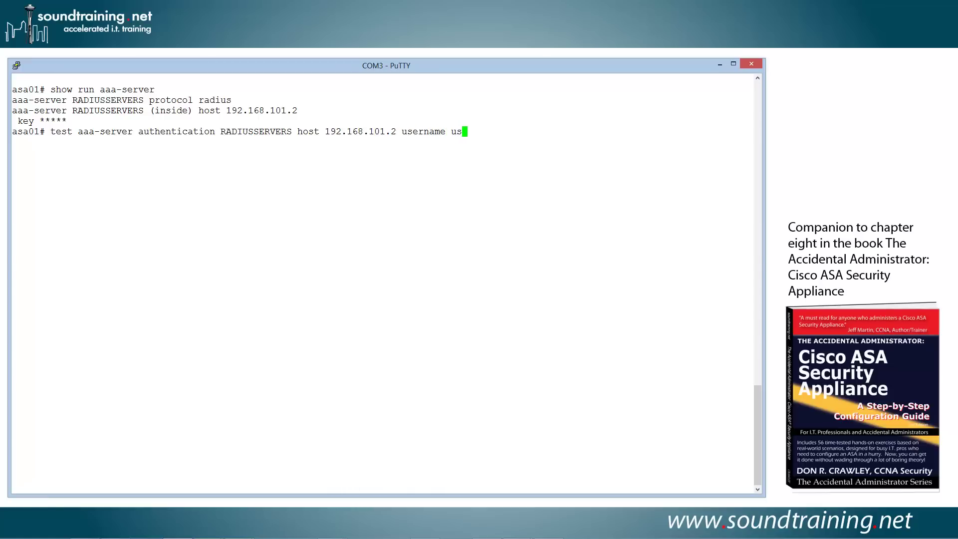
pyautogui.write('er01')
pyautogui.write('password p@ss123')
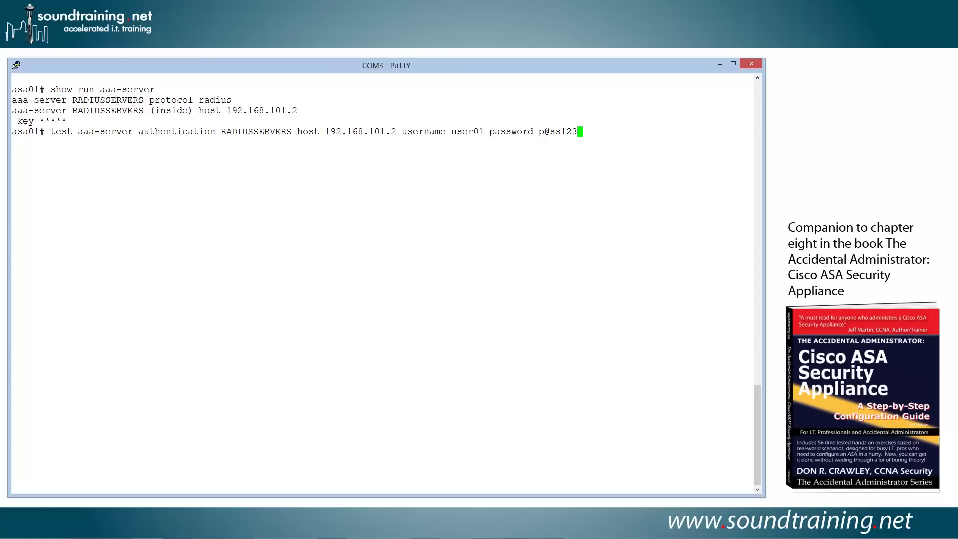
pyautogui.write('4')
pyautogui.press('Return')
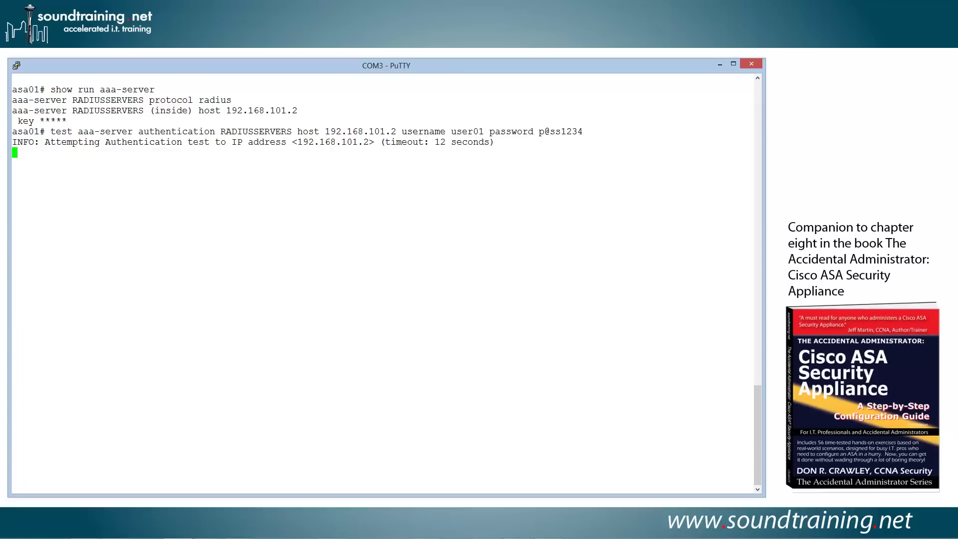